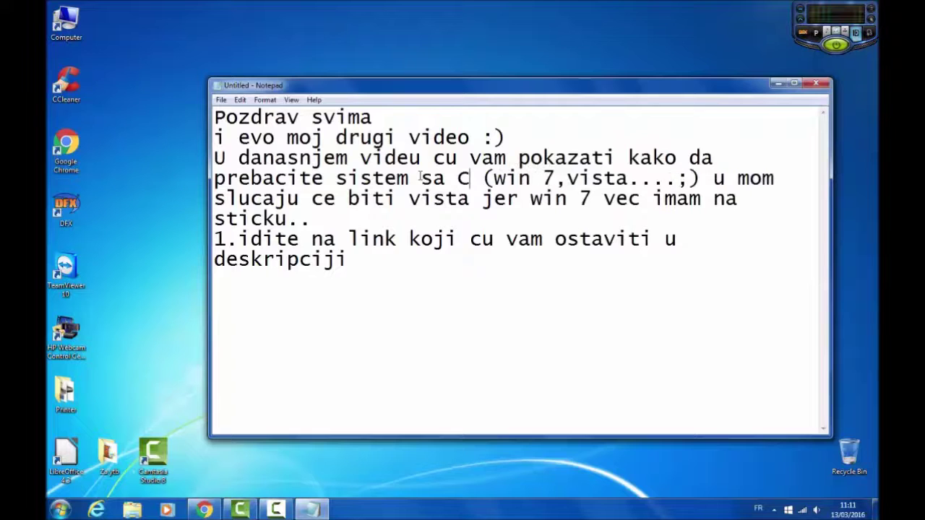
Complete the intro sentence in the notes so that it reads "prebacite sistem sa CD NA USB"
type("SB")
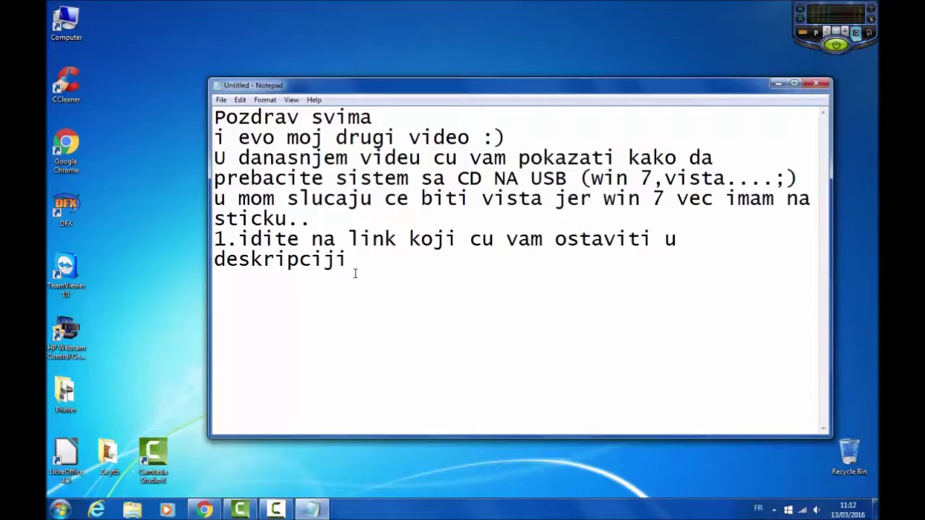
In Chrome, start the WinToFlash Lite Edition download via HTTP from official server #4, and cancel the duplicate download
left_click(204, 510)
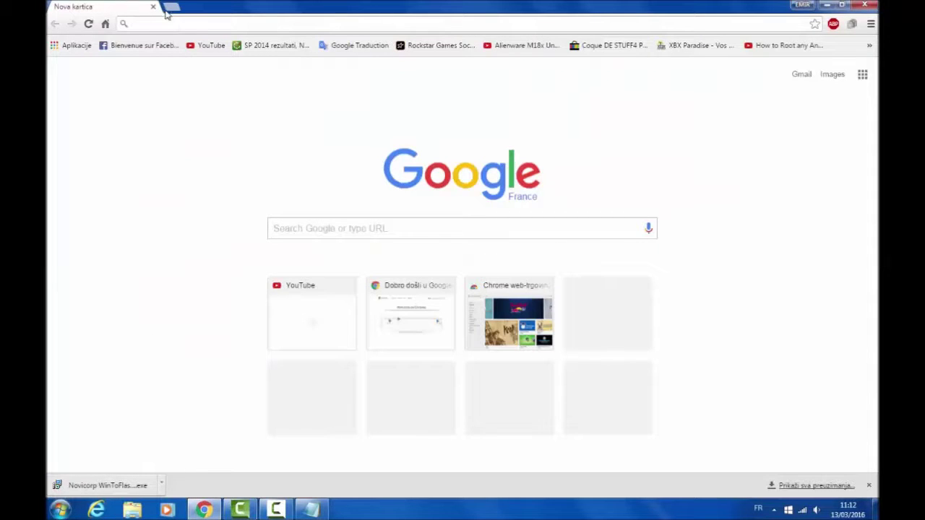
right_click(170, 23)
left_click(209, 93)
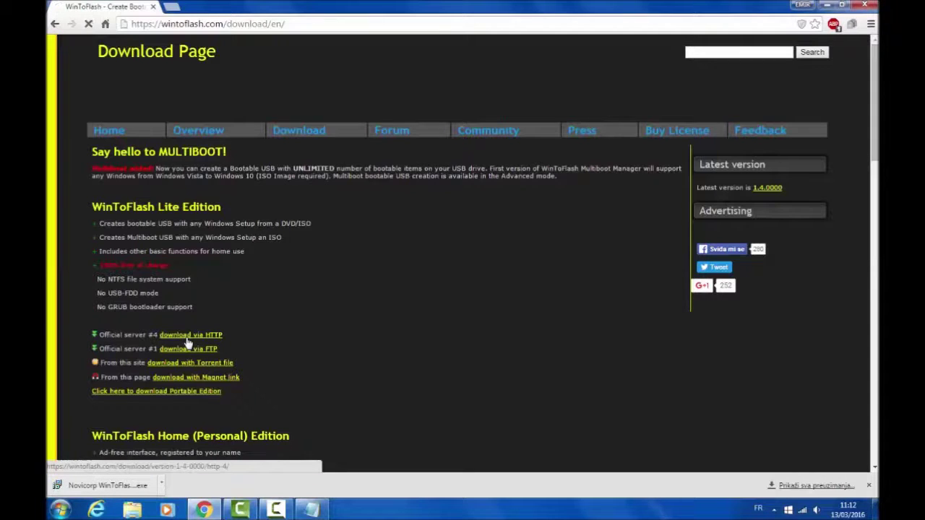
left_click(163, 482)
left_click(174, 466)
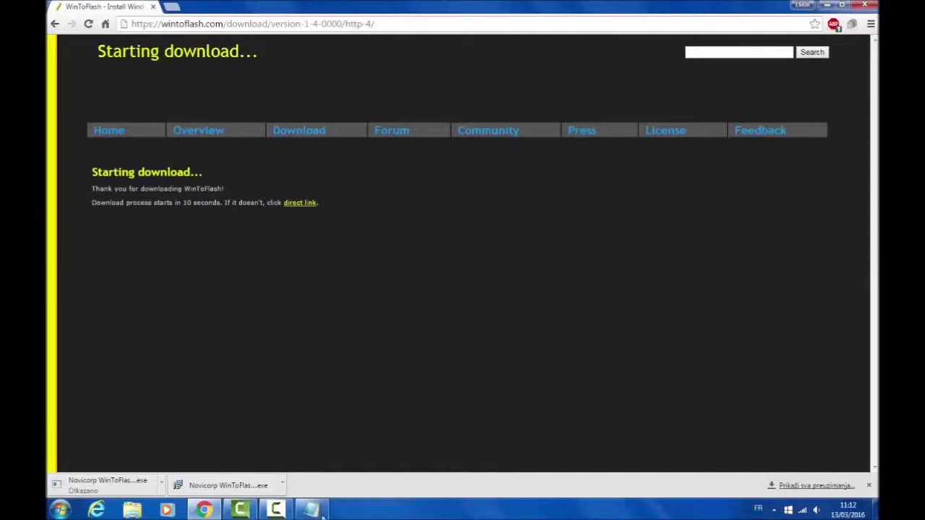
In Notepad, add the line "2. ja sam vec preuzeo tako da necu preuzimati ponovo .." below the first instruction
left_click(310, 510)
key("Return")
type("2")
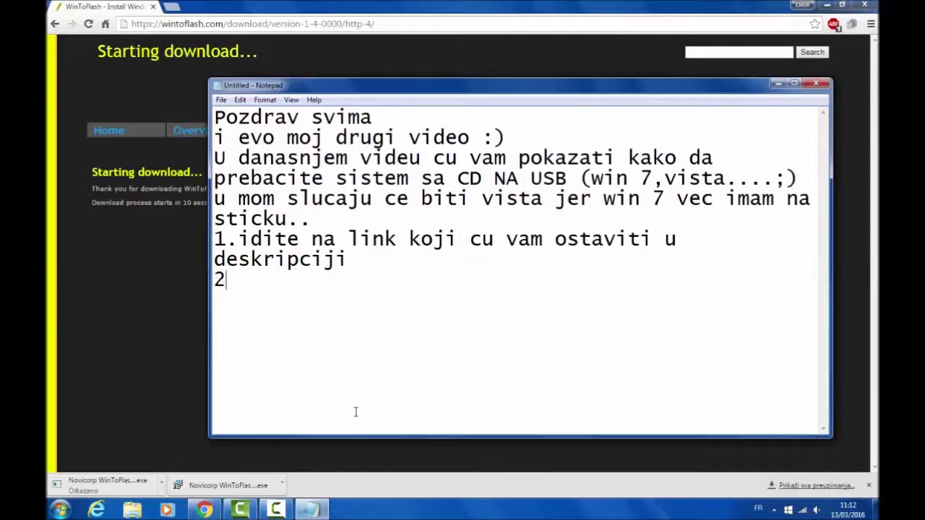
type(". ja sam ")
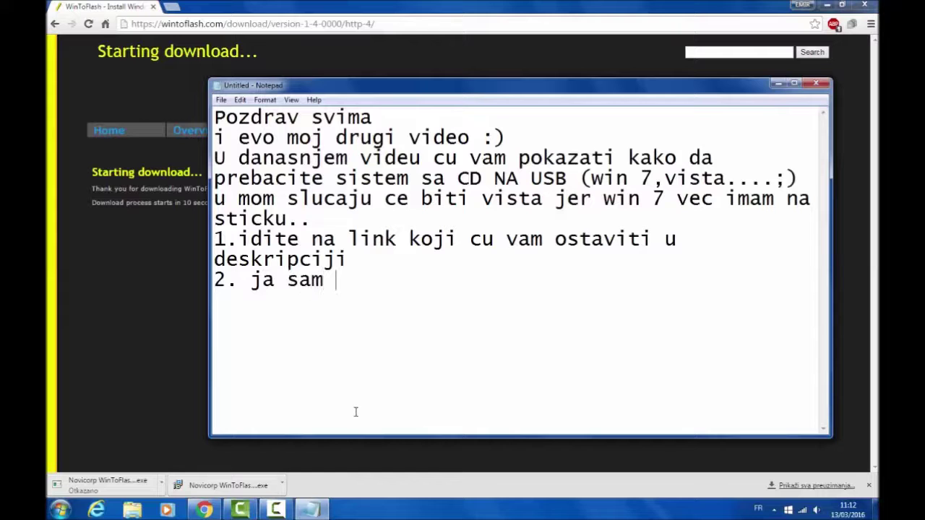
type("vec preuzeo")
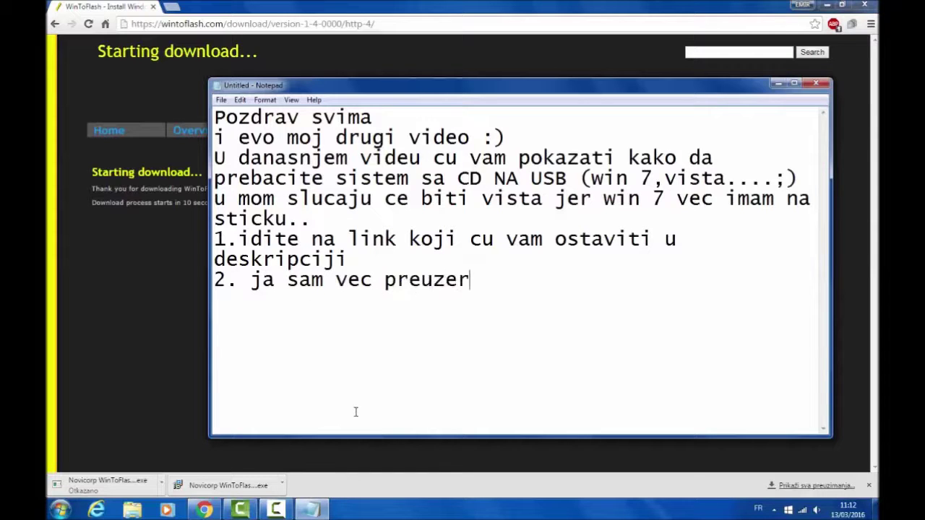
type(" tako da ned=")
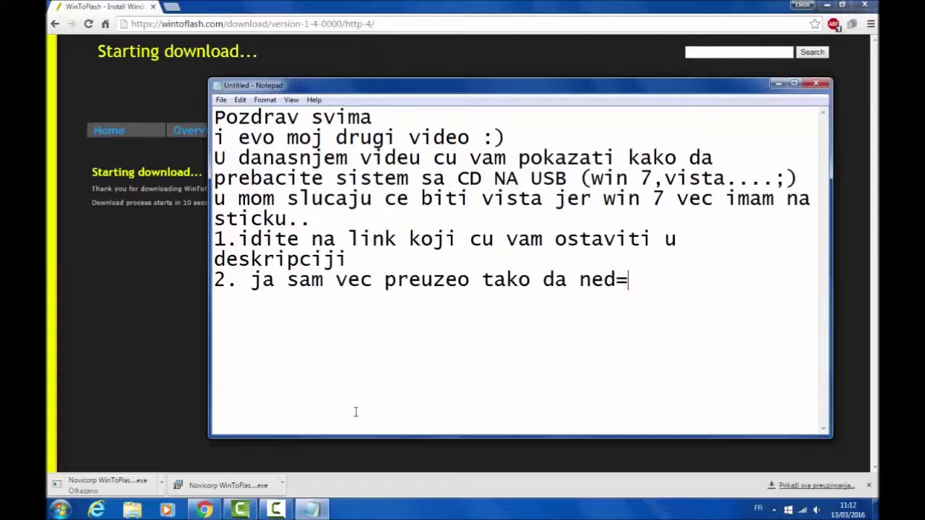
key("BackSpace")
type("u preuzimati ponovo ..")
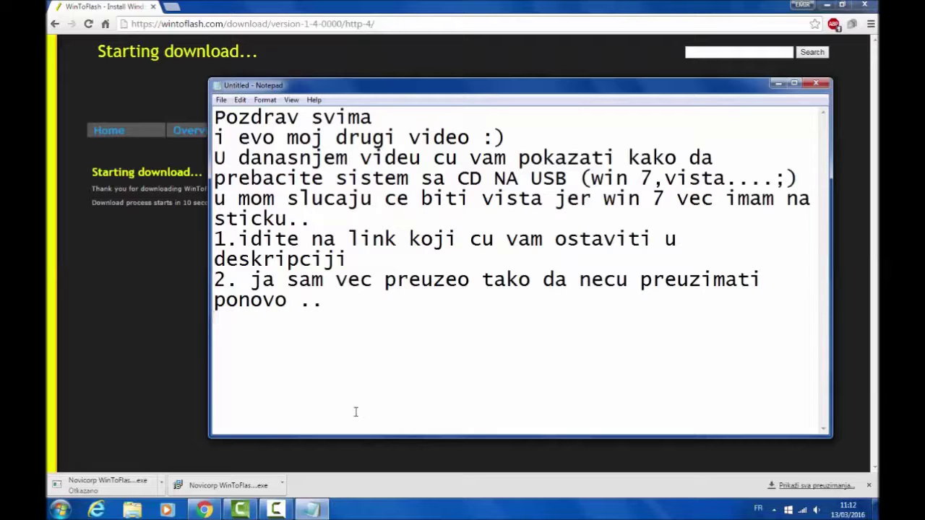
Add the line "Instalirate ovaj program" at the end of the notes
type("nstalita")
key("BackSpace")
key("BackSpace")
type("ta")
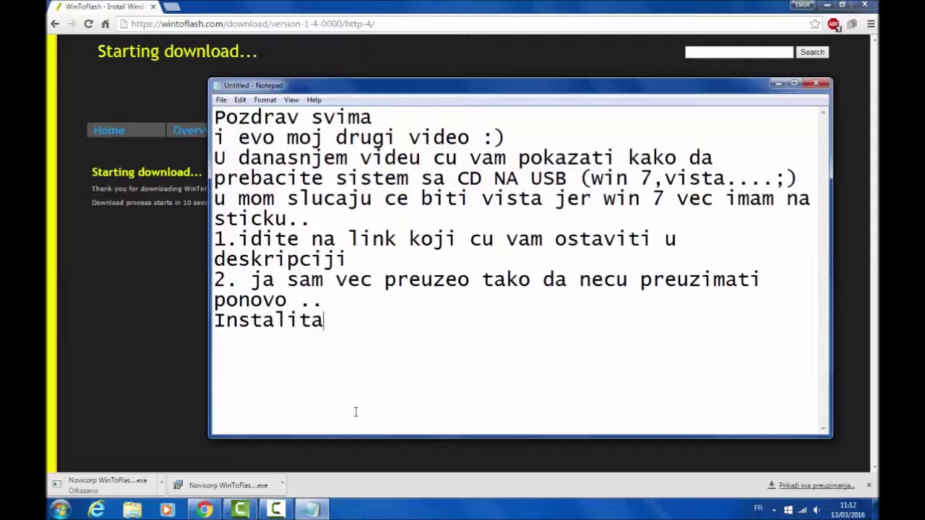
key("BackSpace")
key("BackSpace")
type("rate ovaj program")
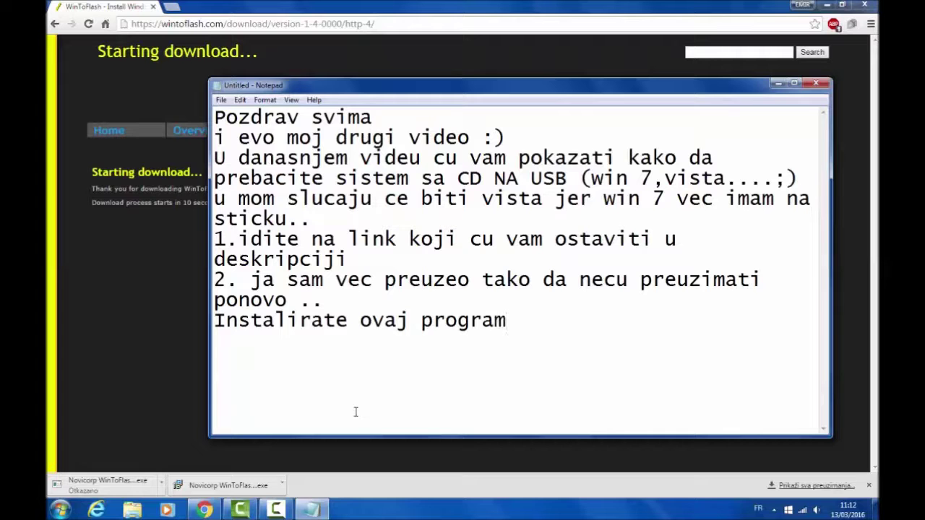
Run the downloaded Novicorp WinToFlash installer, minimising the notes and the browser and allowing the unverified file to run
left_click(778, 83)
left_click(252, 485)
left_click(826, 4)
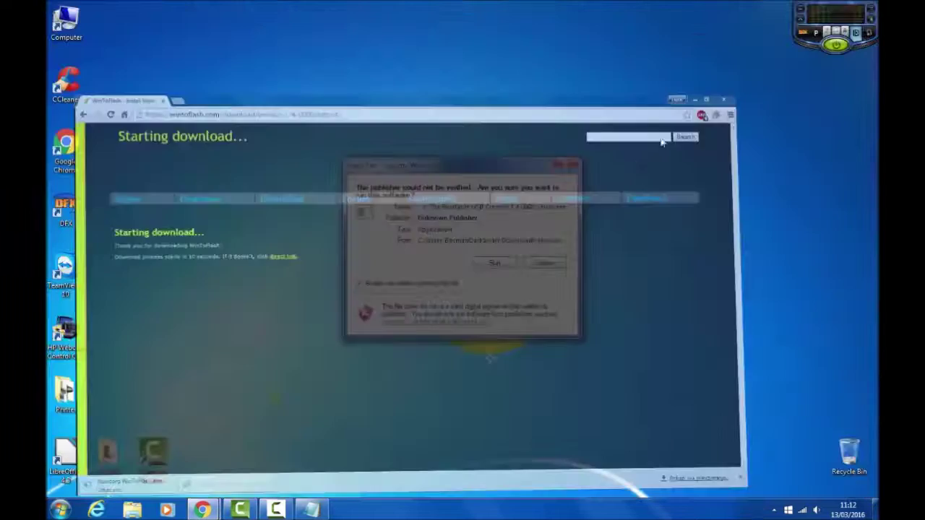
left_click(494, 263)
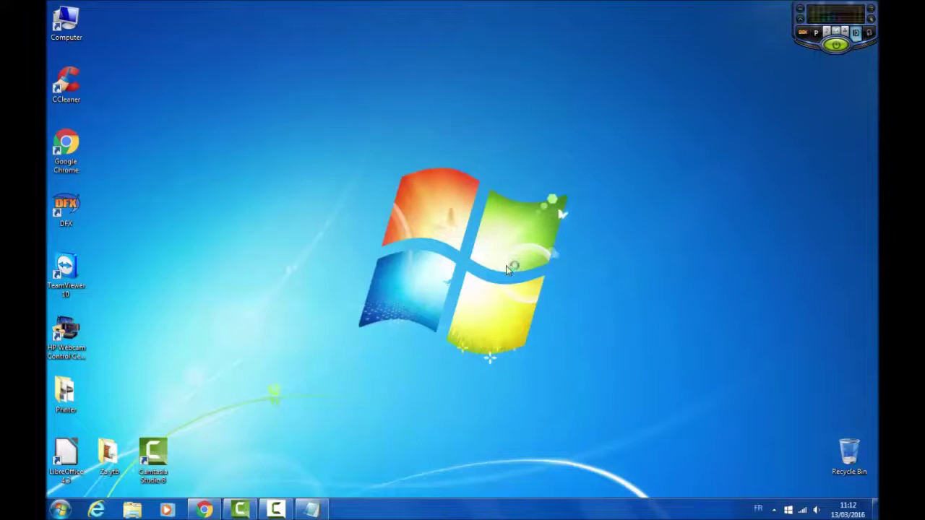
Install Novicorp WinToFlash Lite with the default setup options and finish the setup
left_click(529, 348)
left_click(530, 346)
left_click(528, 346)
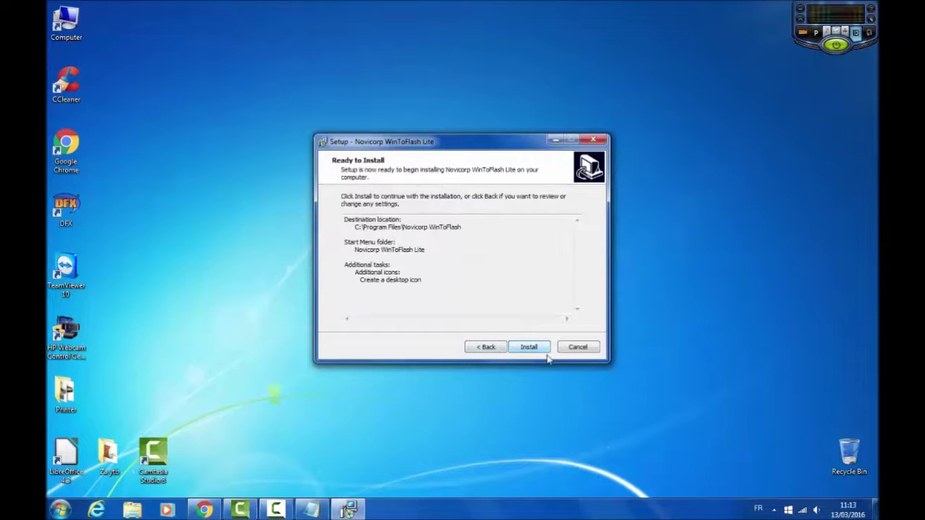
left_click(528, 348)
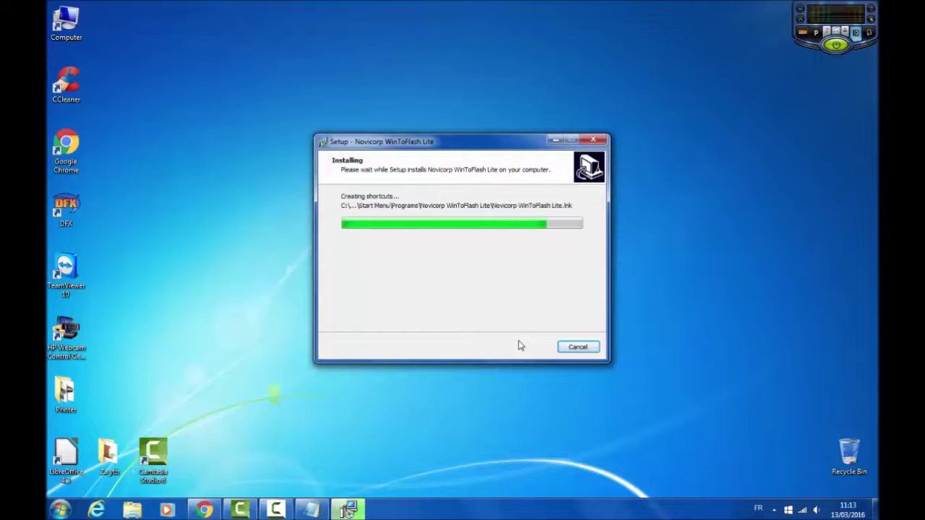
left_click(528, 347)
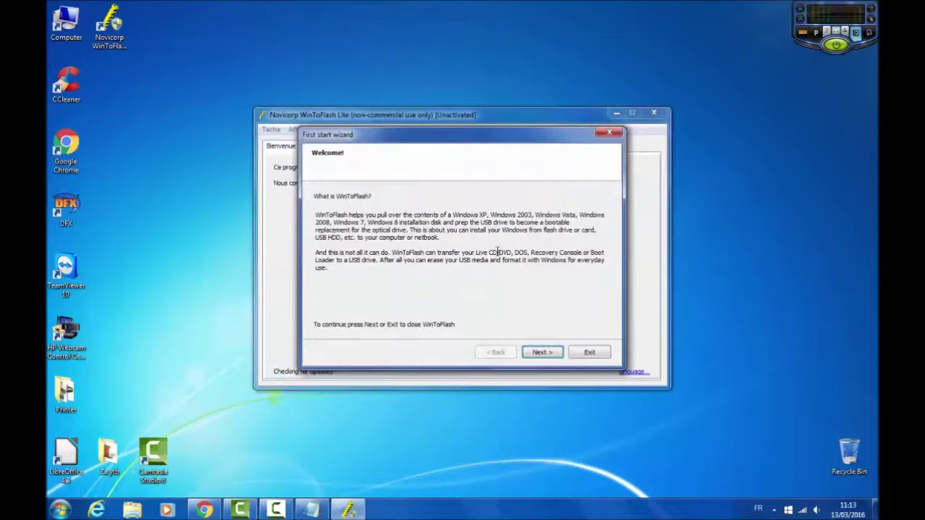
In the first start wizard, accept the agreement and choose the Free License
left_click(542, 350)
left_click(317, 311)
left_click(534, 353)
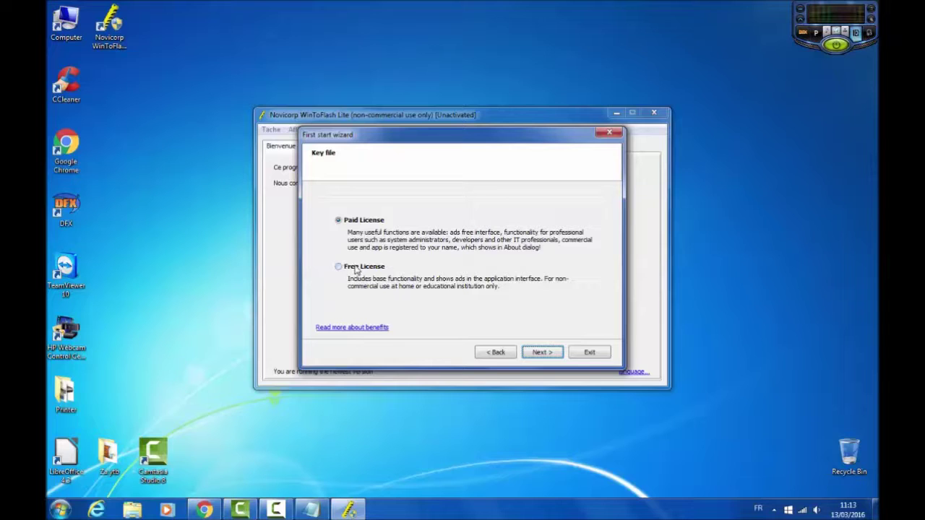
left_click(539, 352)
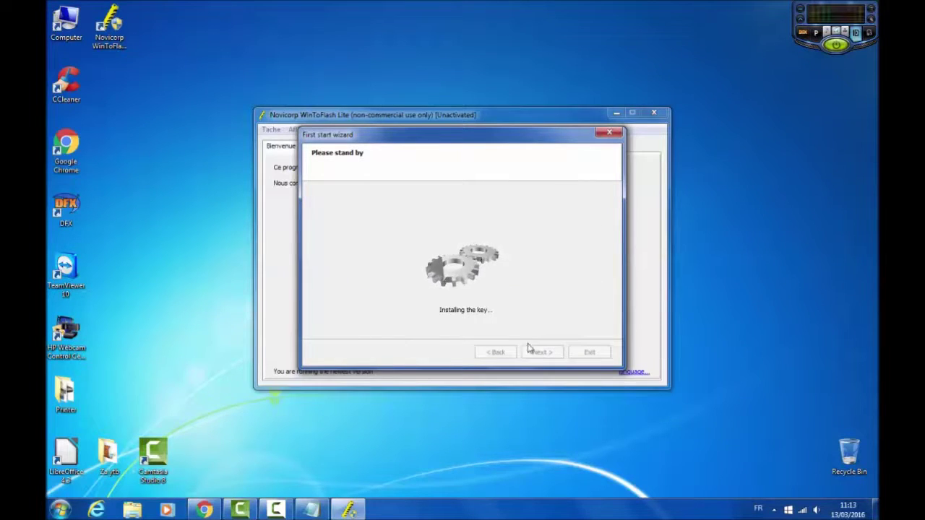
Move the Novicorp WinToFlash Lite desktop shortcut beside the Camtasia Studio 8 icon and refresh the desktop
right_click(181, 159)
left_click(189, 193)
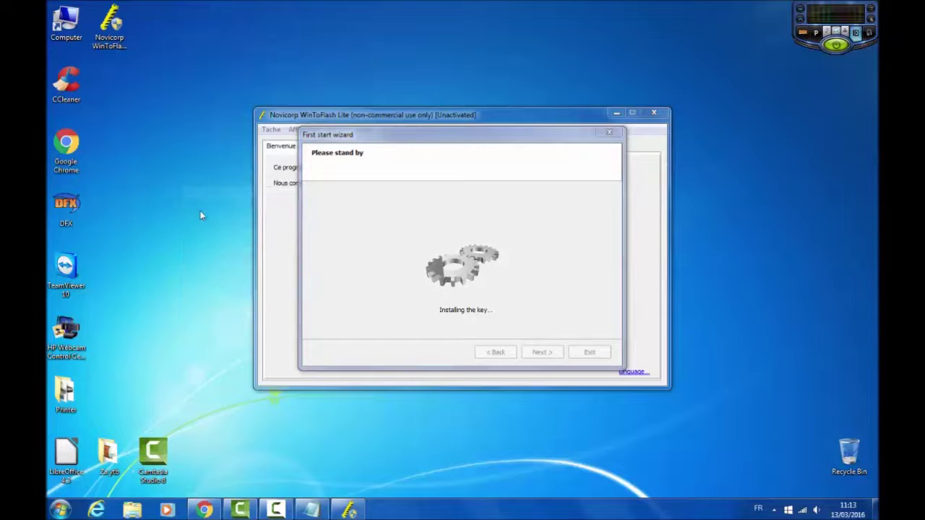
right_click(185, 193)
right_click(206, 221)
left_click(229, 252)
left_click_drag(109, 30, 198, 455)
right_click(142, 203)
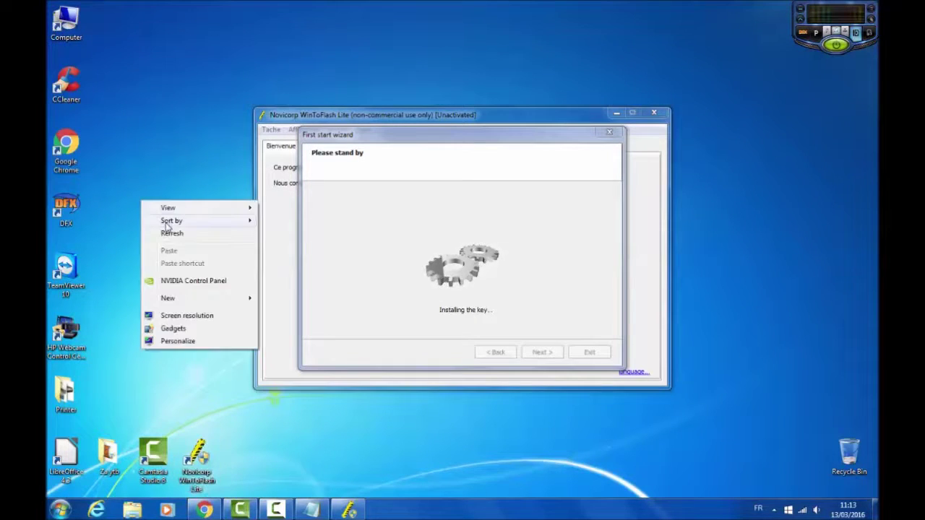
left_click(168, 232)
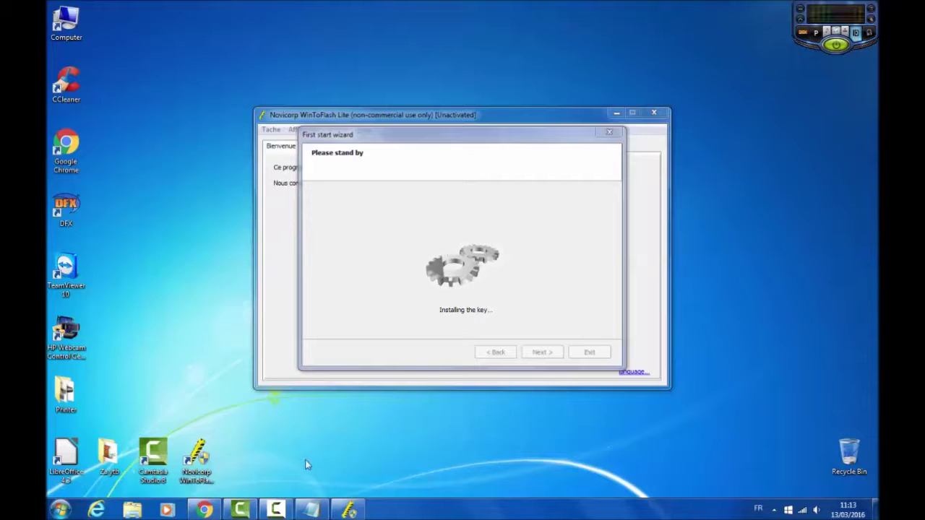
In Notepad, add the line "Sacekate da se instalira" to the end of the notes
left_click(312, 509)
type("Sacekate ")
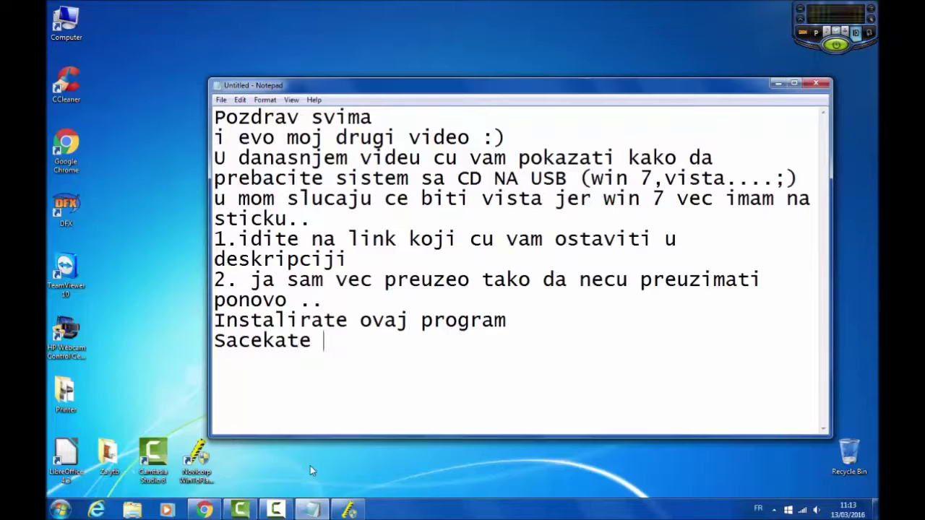
type("da se insa")
key("BackSpace")
type("a")
key("BackSpace")
type("talira")
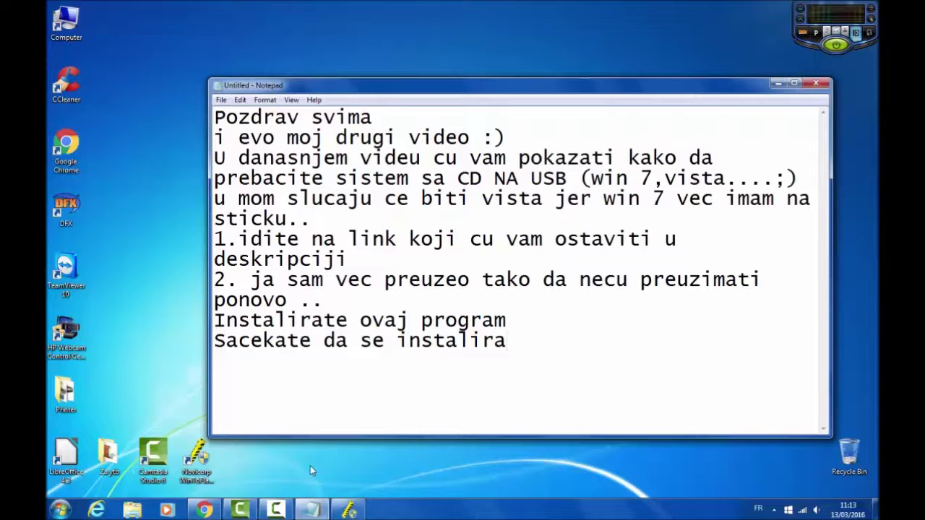
Add the line "Vazno: U slucaju da instalacija na stick ne uspije moguce je da vam je cd ostecen (to se meni desavalo)"
key("Return")
type("Vazno:")
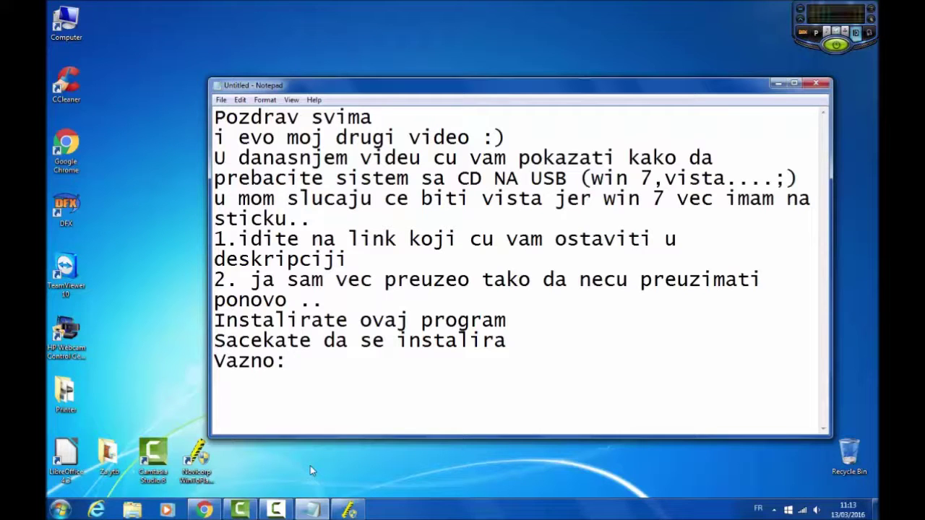
type(" U slucaj")
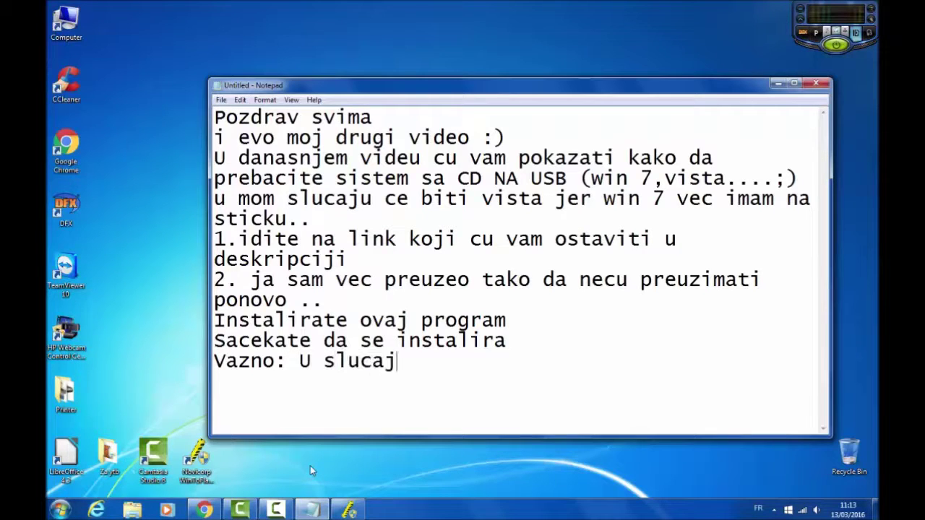
type("u da in")
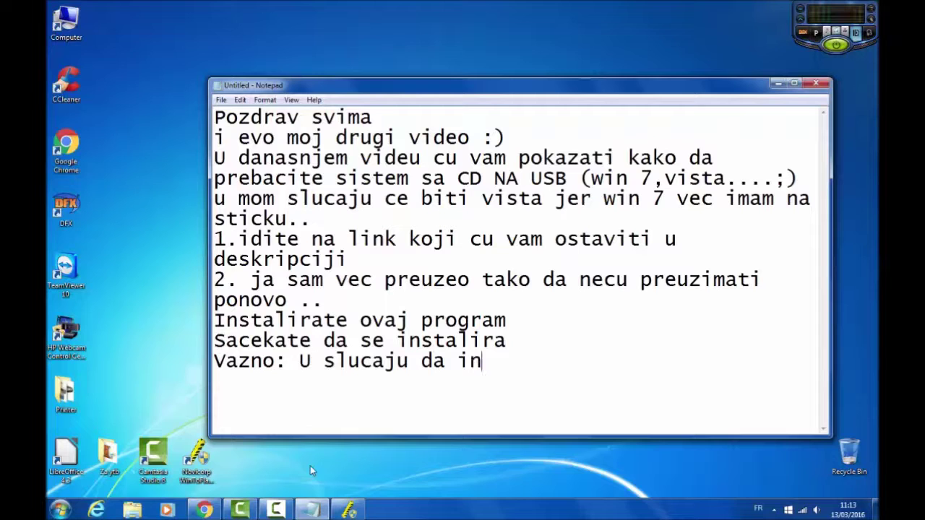
type("stalacija na stick ne usp")
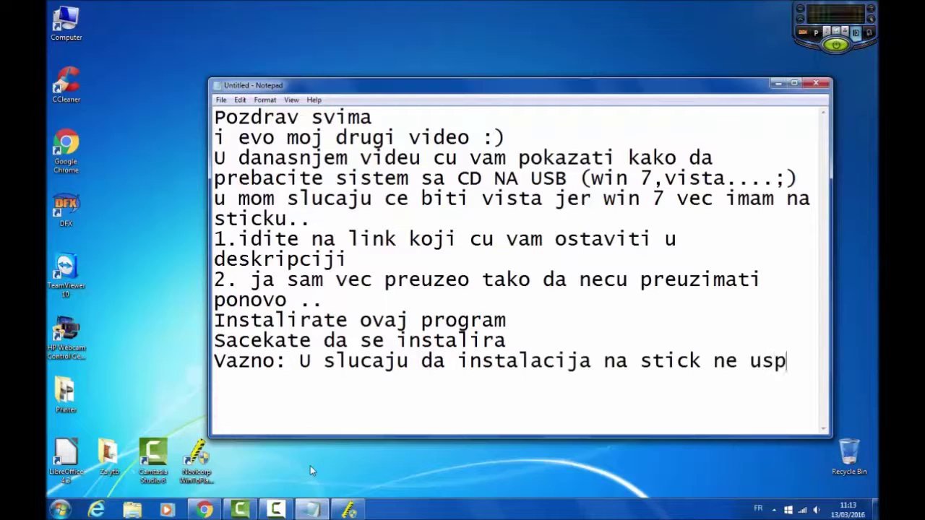
type("ije moguce")
key("BackSpace")
type("ce j")
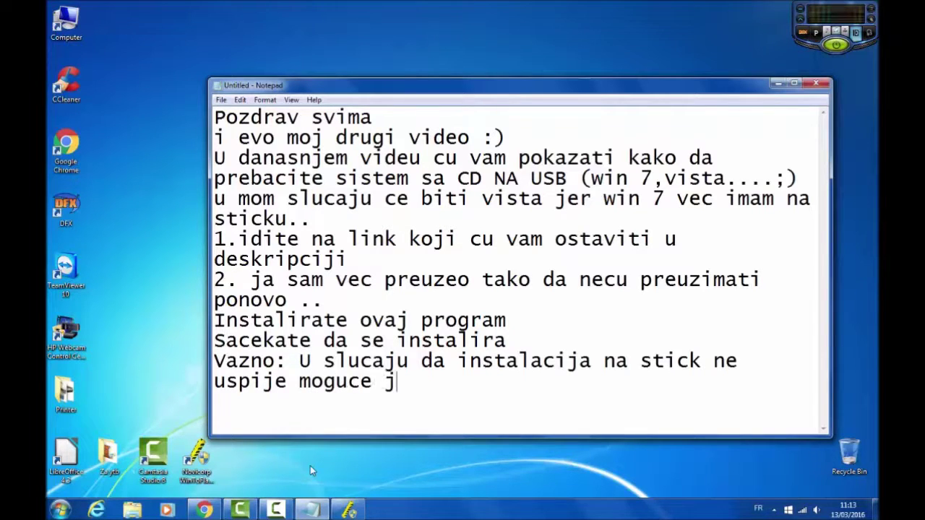
type("e da vam je ")
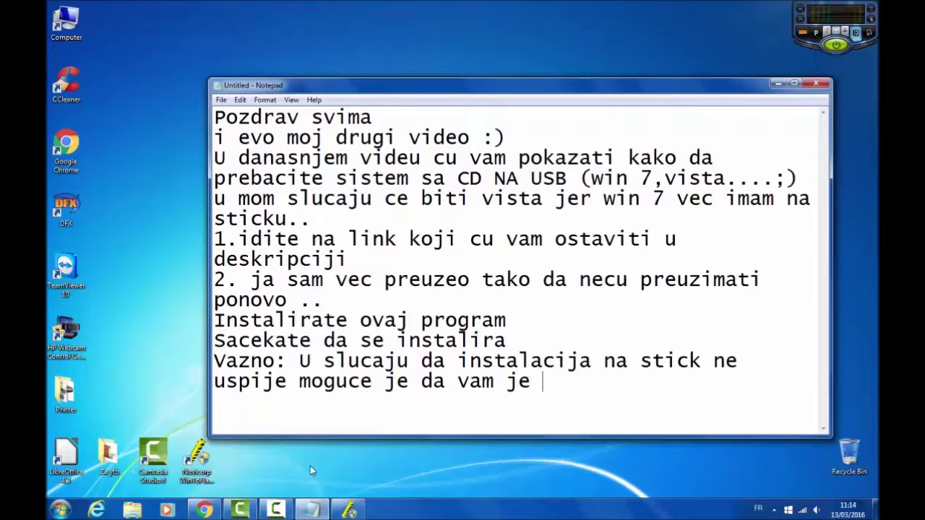
type("cd oste")
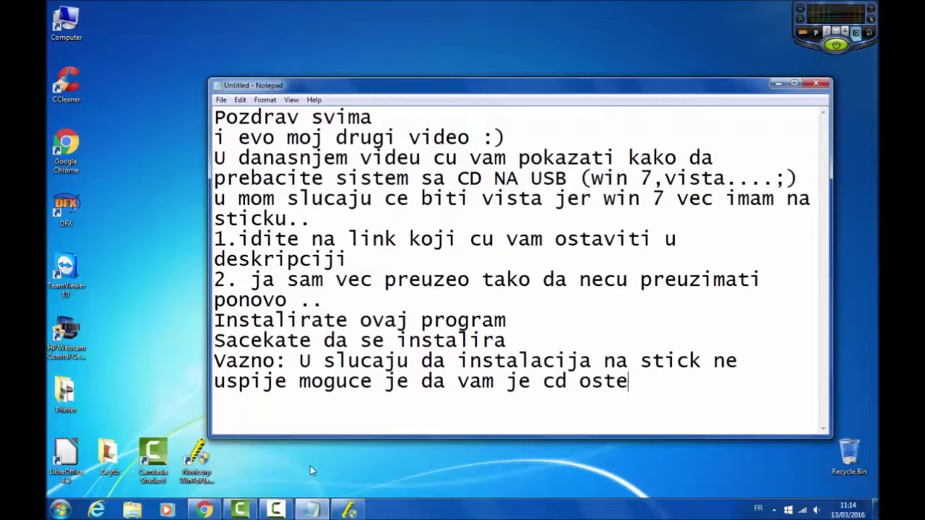
type("cen (to ")
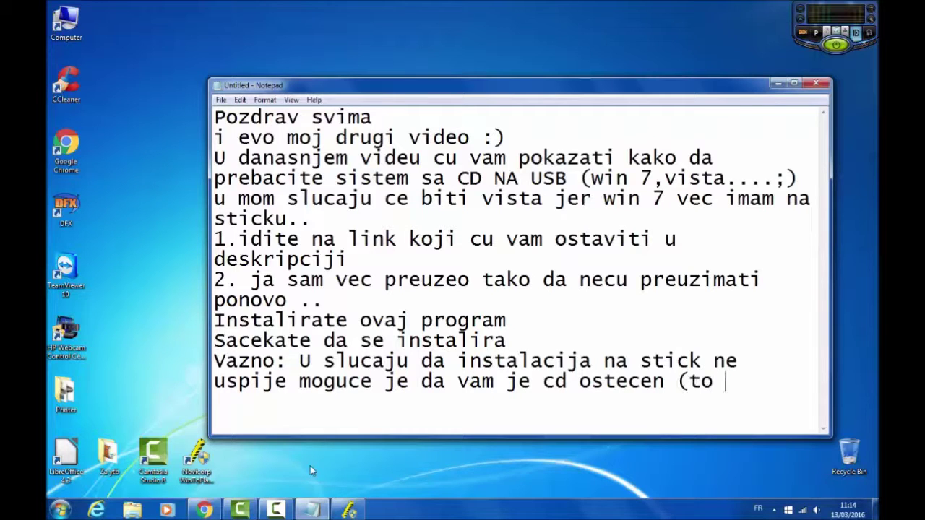
type("se meni des")
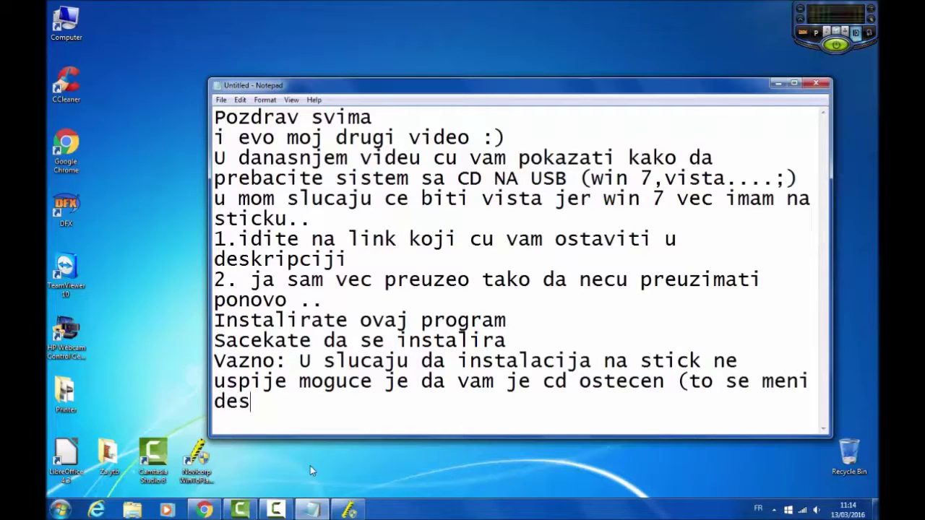
type("avalo)")
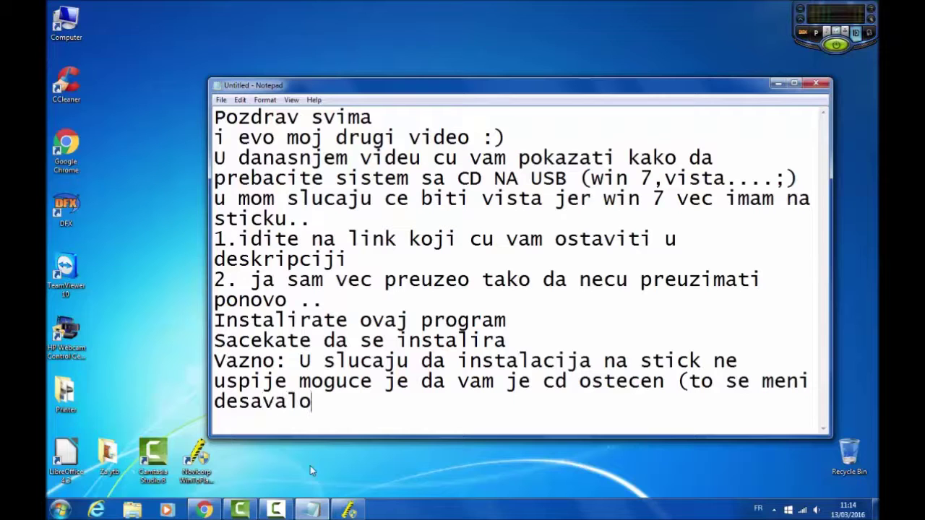
Return to WinToFlash, finish the first start wizard with Quick Setup (recommended), and dismiss the harmful software notification
left_click(775, 84)
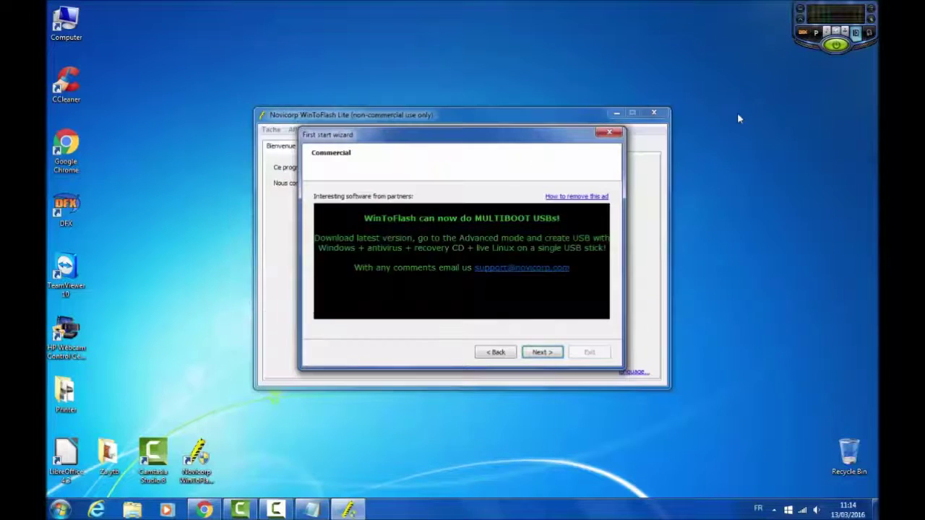
left_click(543, 352)
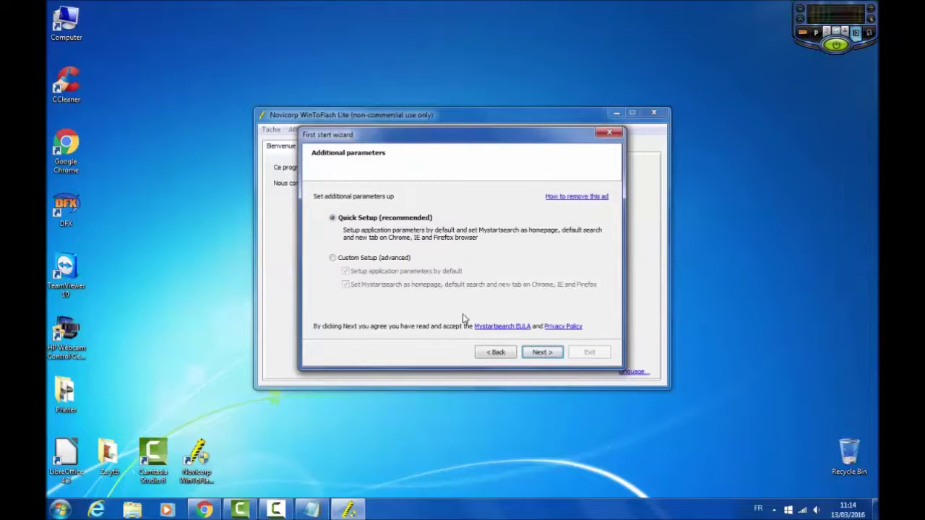
left_click(543, 353)
left_click(543, 353)
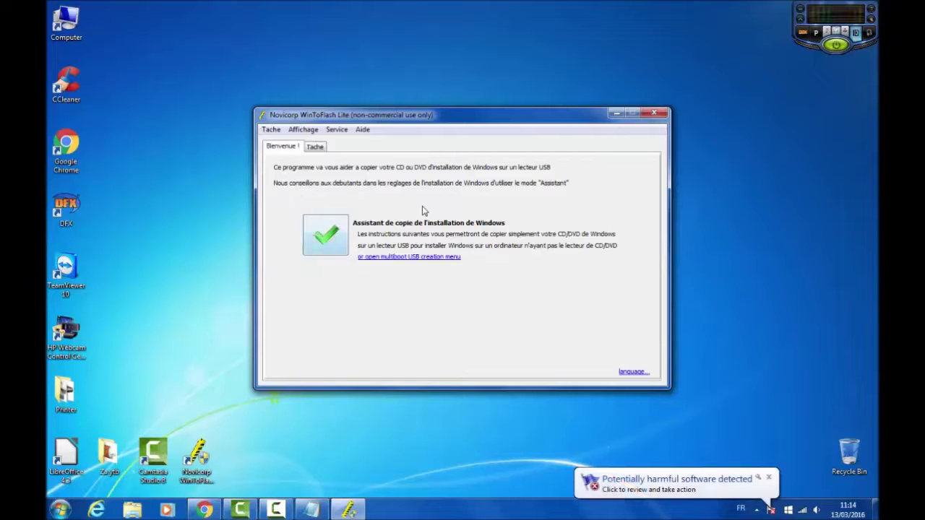
left_click(768, 477)
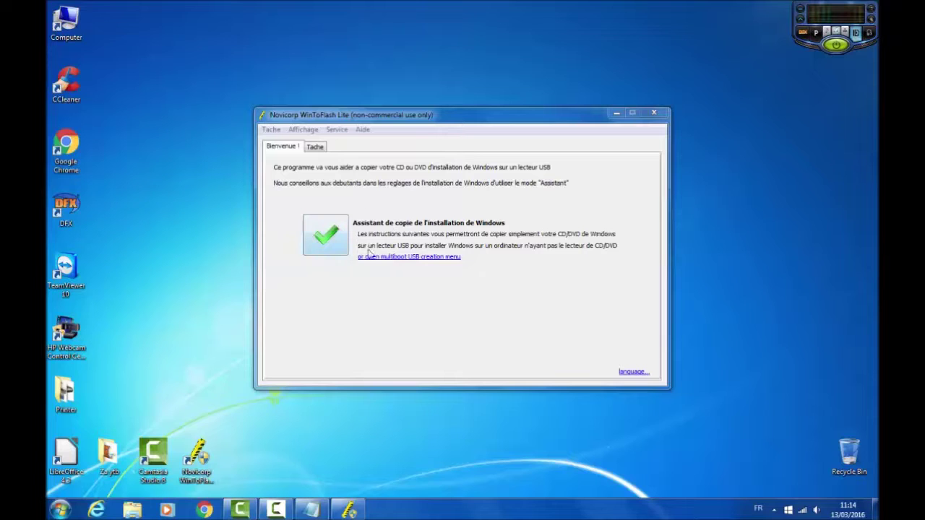
Start the Windows installation copy assistant and choose an inserted CD or extracted folder as the source of files
left_click(322, 236)
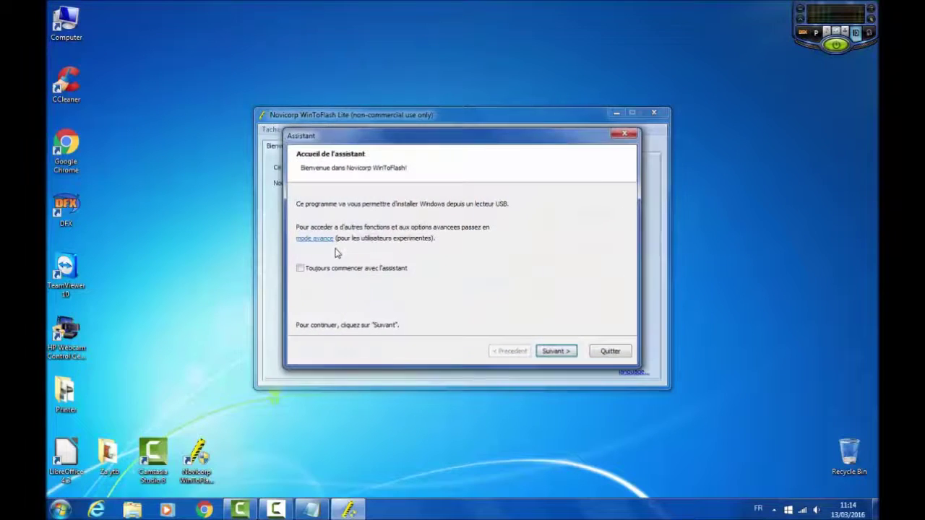
left_click(559, 351)
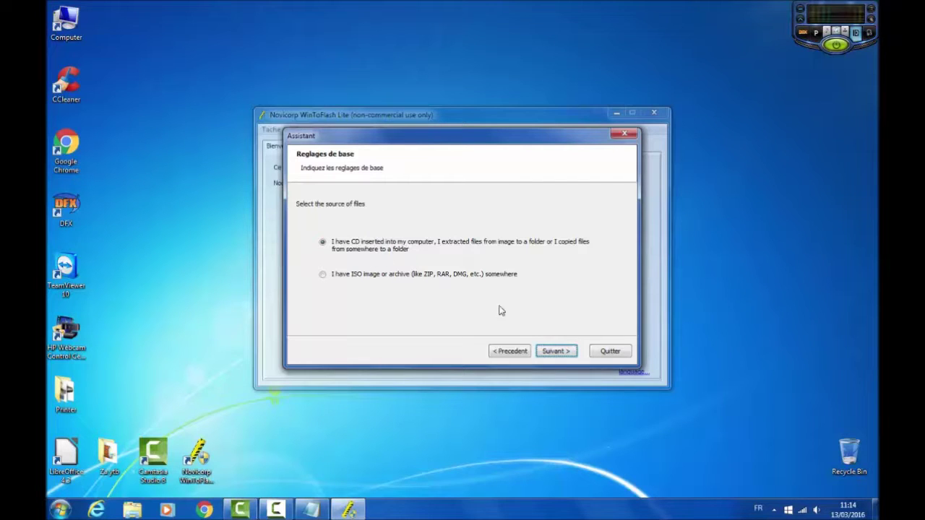
left_click(554, 352)
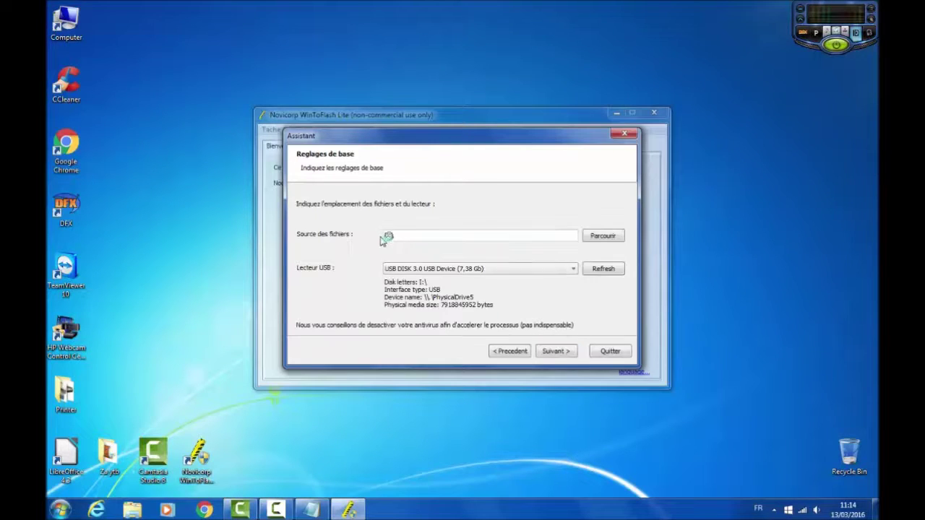
Switch to Notepad and add the line "E sad odaberete lokaciju vaseh ISO file-a ili CD" to the end of the notes
left_click(315, 511)
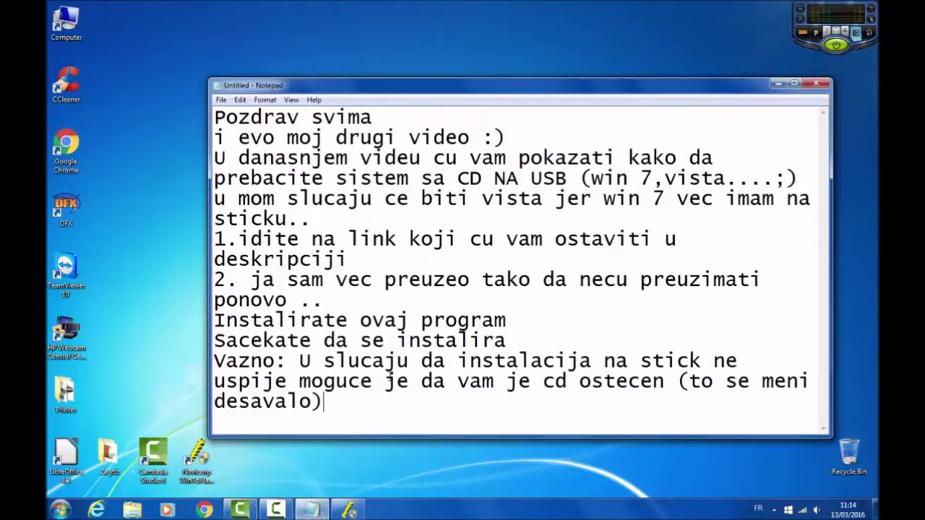
type("E sad")
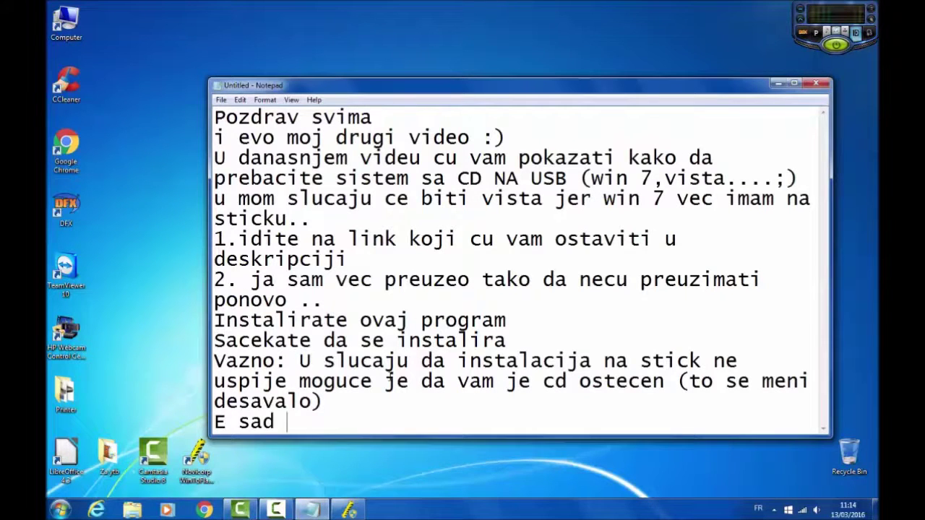
key("Return")
key("Return")
key("Return")
key("Return")
key("Return")
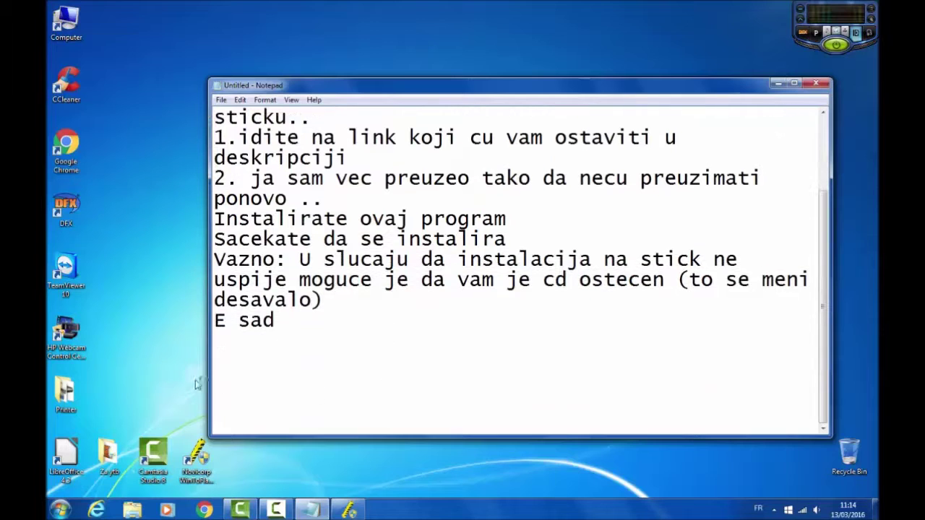
left_click(280, 339)
left_click(304, 312)
type("odaberete ")
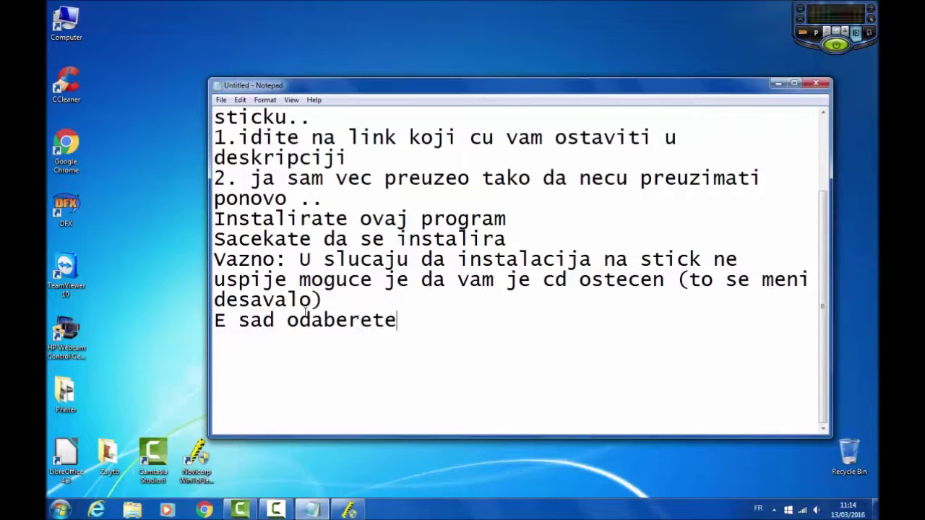
type("lokacij")
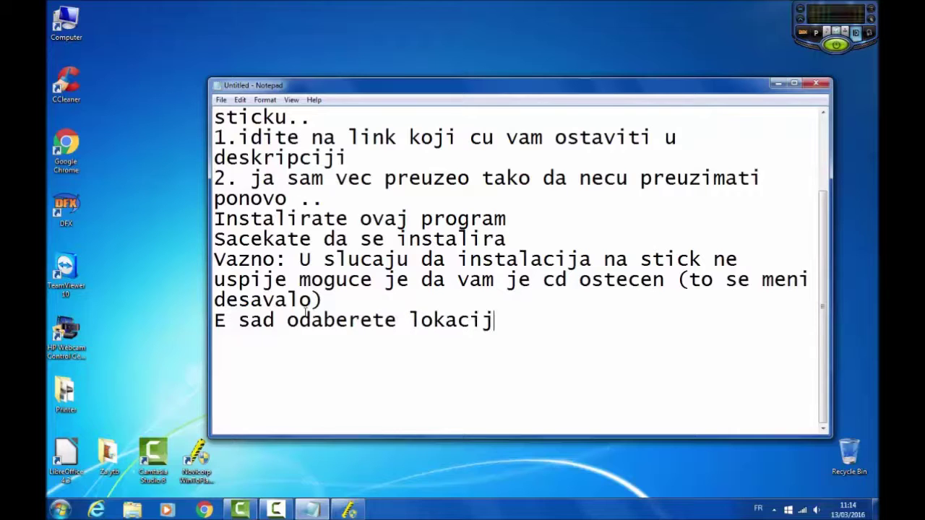
type("u vaseh ")
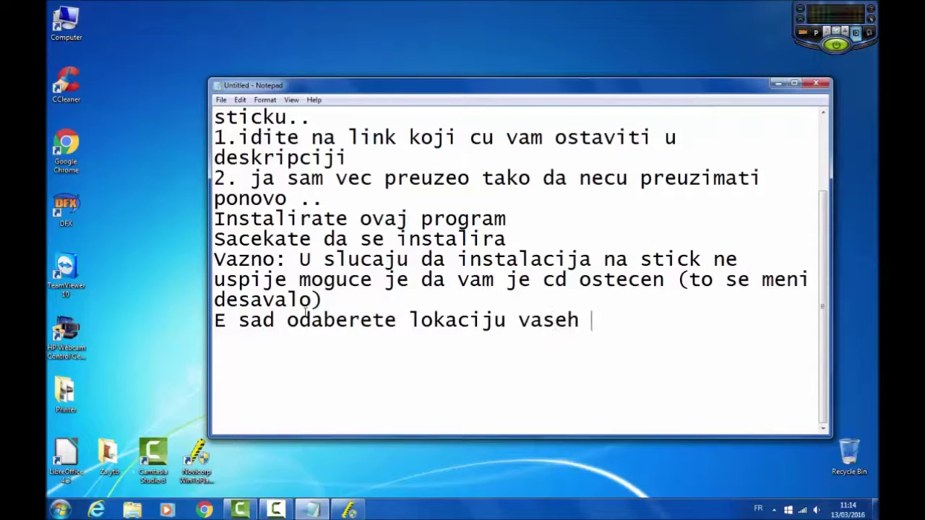
type("ISO file")
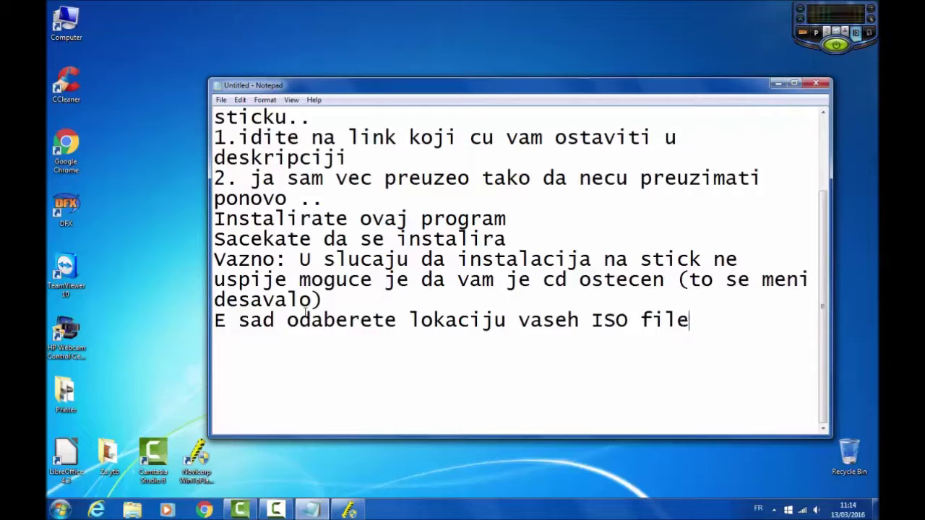
key("BackSpace")
key("BackSpace")
type("e-a ili CD")
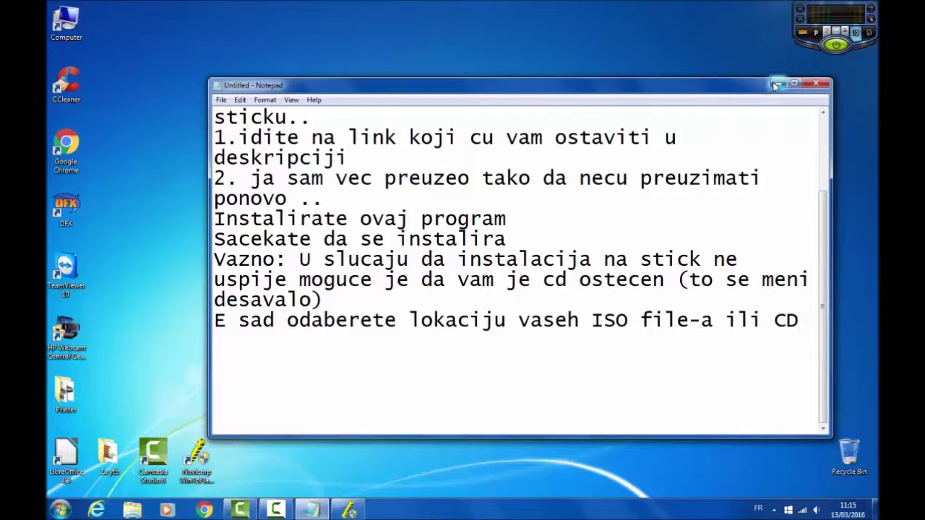
Back in the WinToFlash assistant, set the file source to DVD RW Drive (D:)
left_click(777, 83)
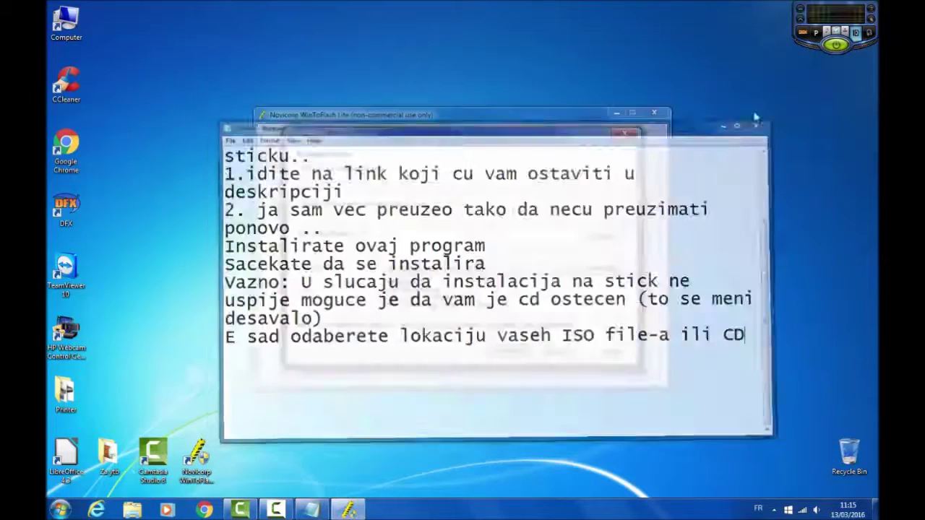
left_click(593, 241)
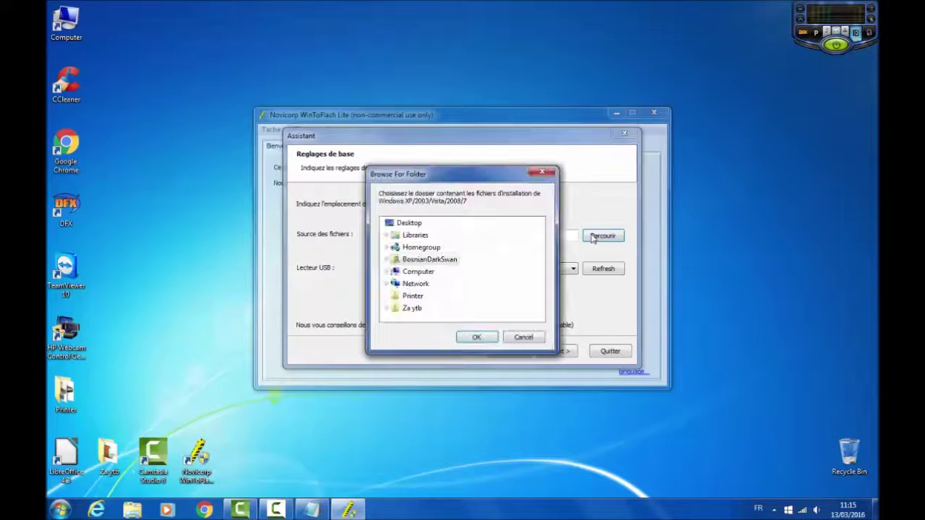
left_click(391, 271)
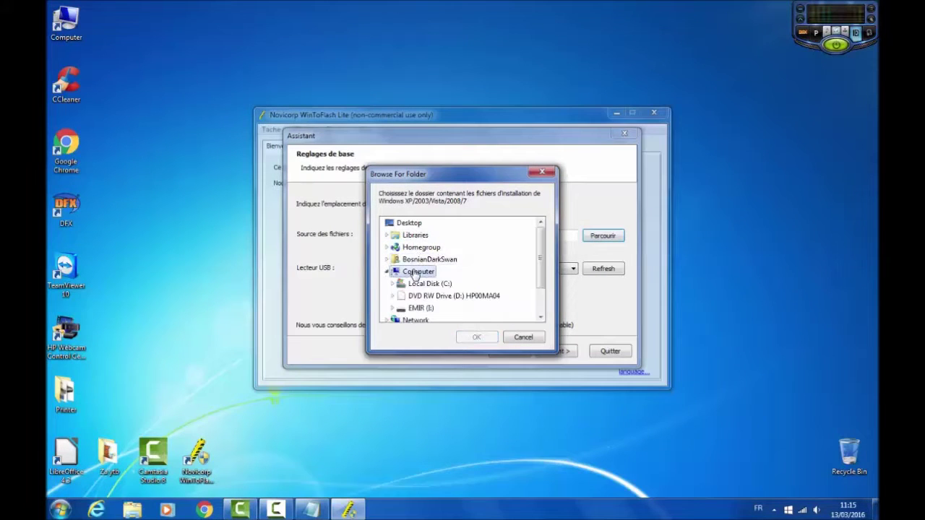
left_click(434, 296)
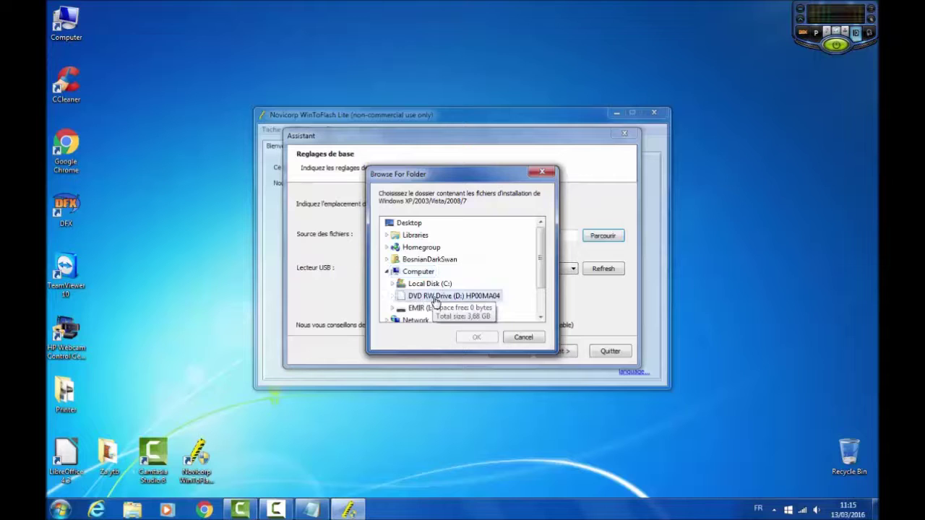
left_click(475, 337)
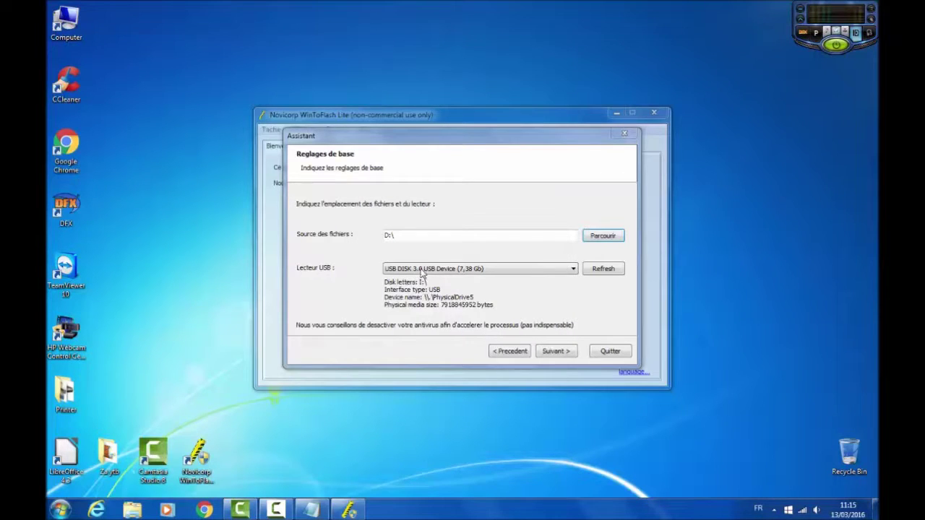
Use USB DISK 3.0 USB Device as the target drive and accept the Windows license terms to start creating the bootable USB
left_click(473, 268)
left_click(388, 275)
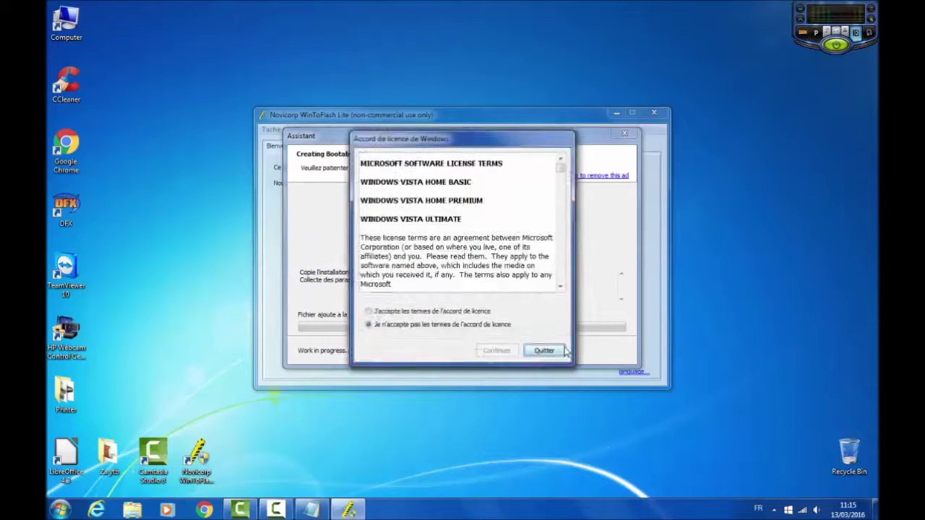
left_click(441, 312)
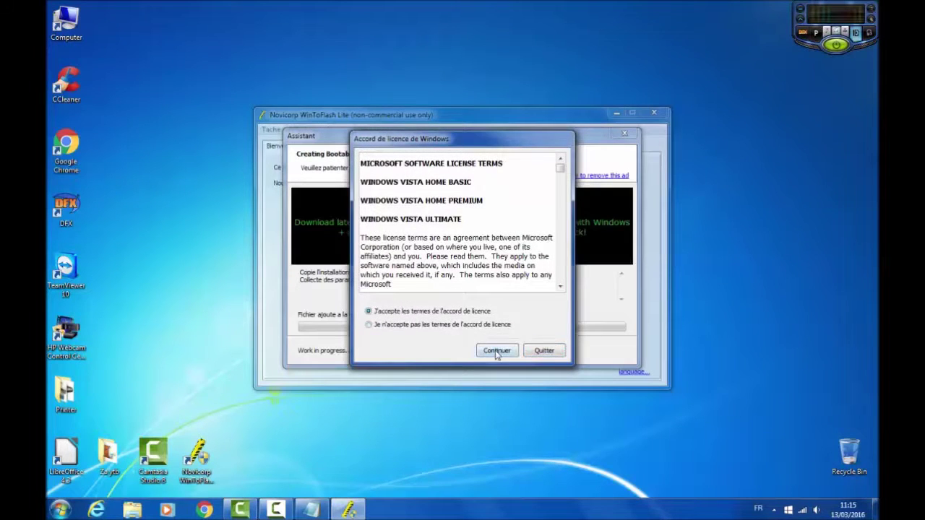
left_click(496, 350)
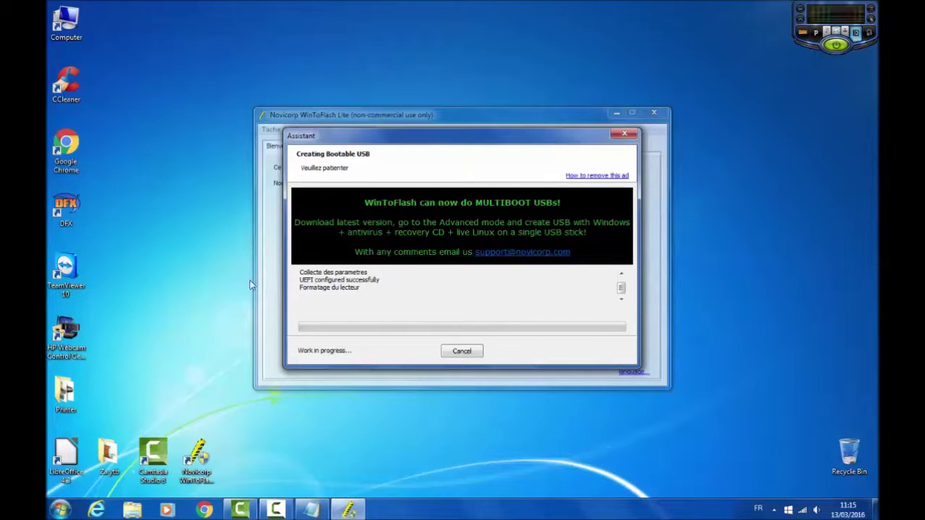
right_click(197, 267)
left_click(214, 299)
right_click(194, 269)
left_click(211, 304)
In Notepad, add the line "Vrijeme prebacivanja sistema zavisi od brzine vaseg racunara ali i mnogih drugih"
left_click(311, 510)
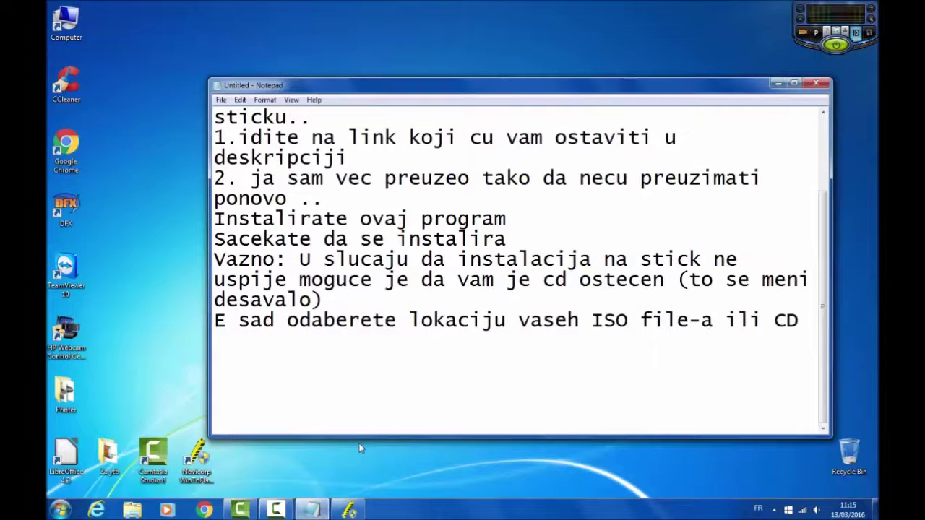
key("Return")
type("Vrijeme preba")
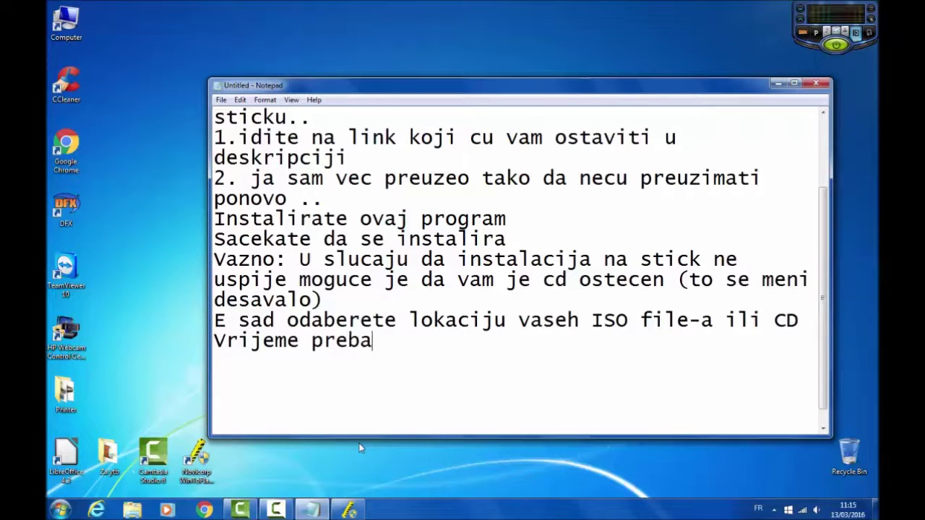
type("civanja si")
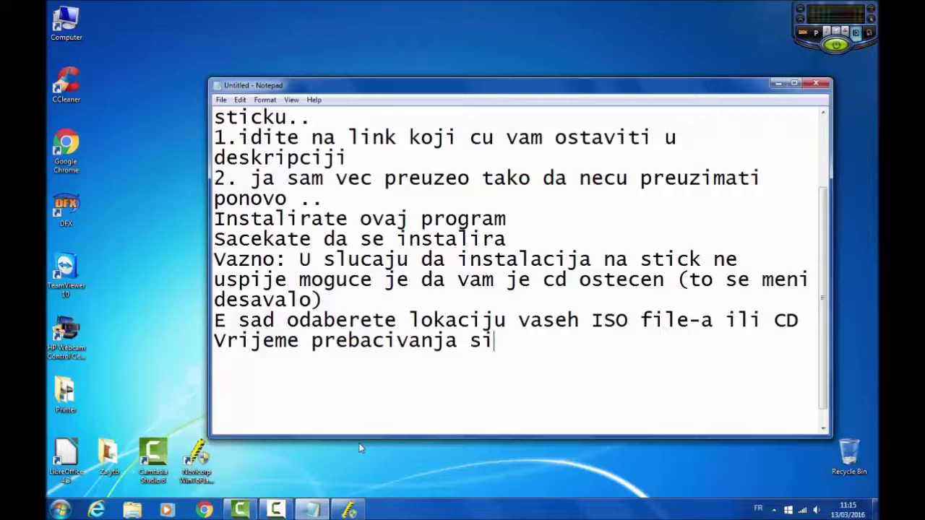
type("stema zavisi")
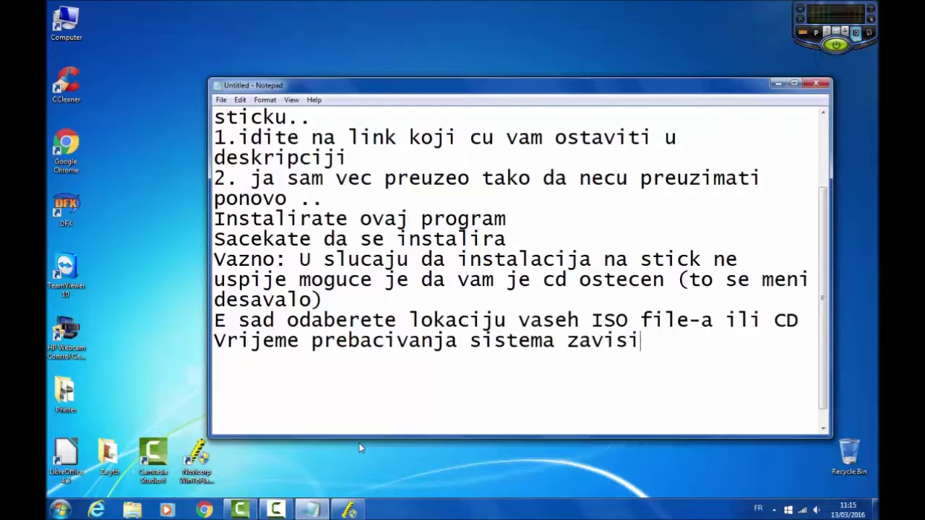
type(" od brzine ")
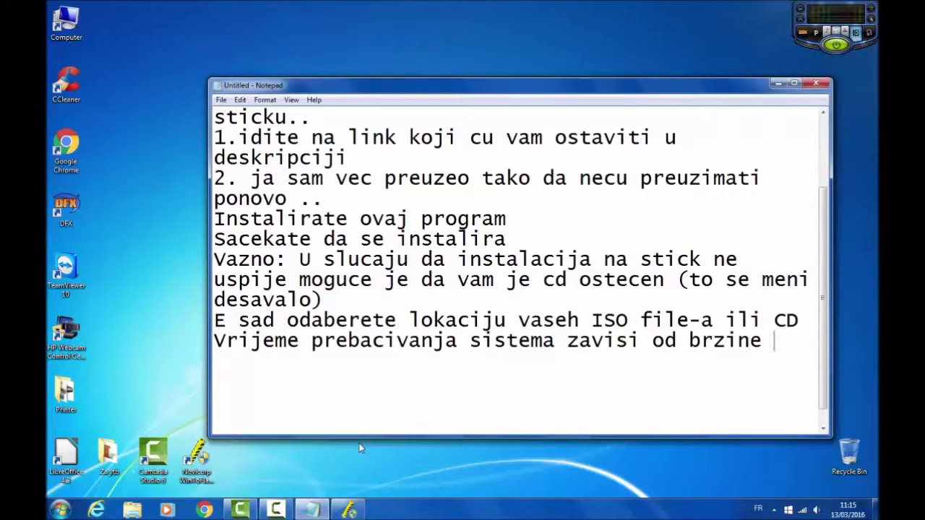
type("vaseg racunara ")
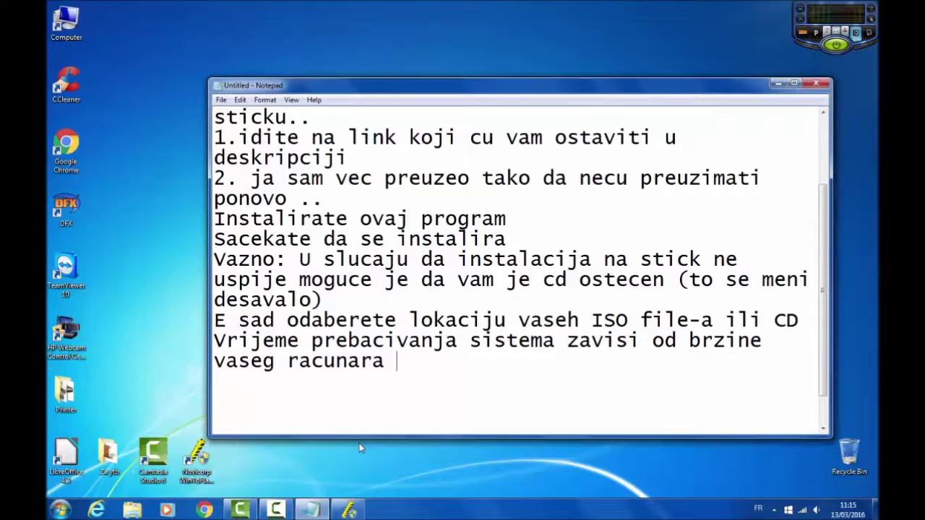
type("ali")
type(" i ")
type("be")
key("BackSpace")
key("BackSpace")
type("i mno")
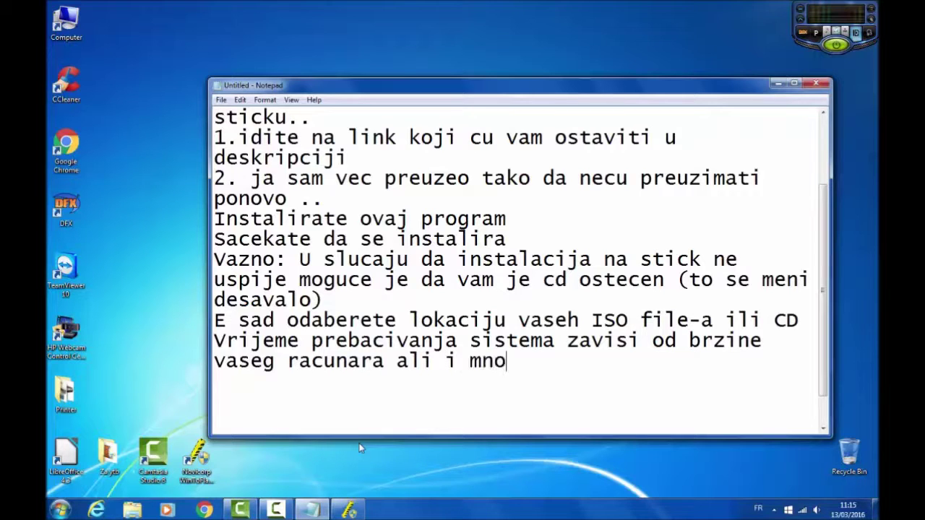
type("gih drugih")
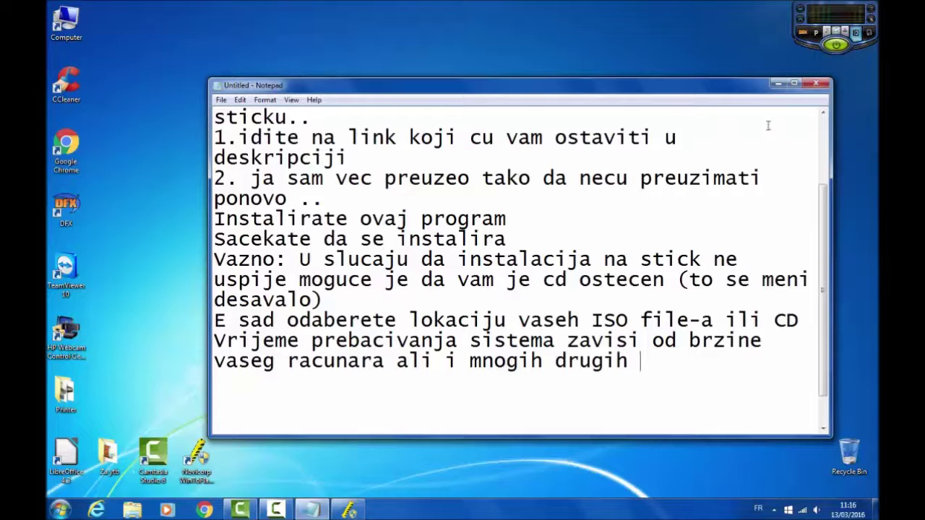
Return to the WinToFlash assistant and move its Creating Bootable USB window slightly higher on the desktop
left_click(778, 84)
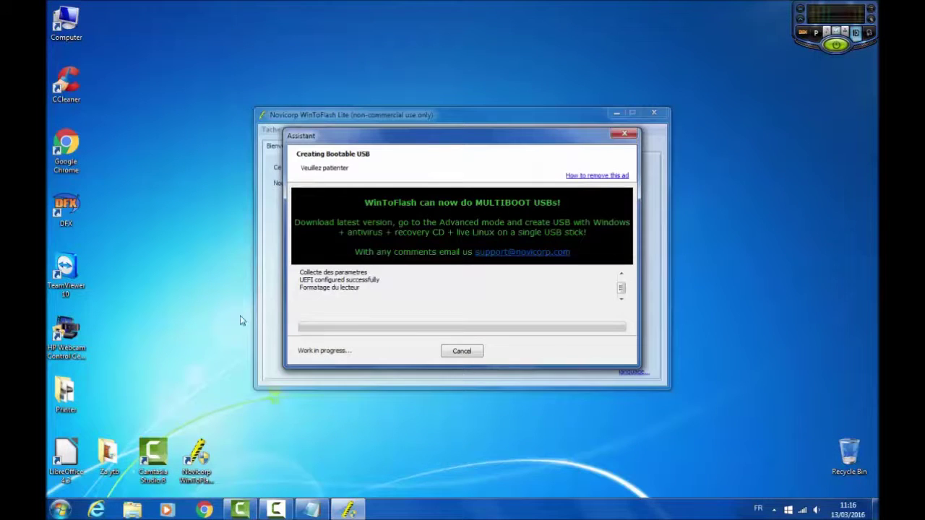
left_click(312, 510)
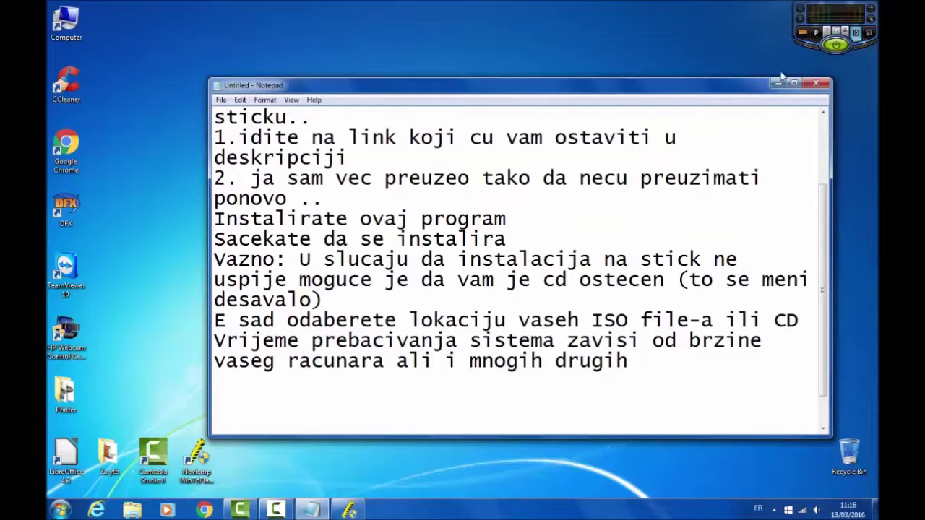
left_click(778, 84)
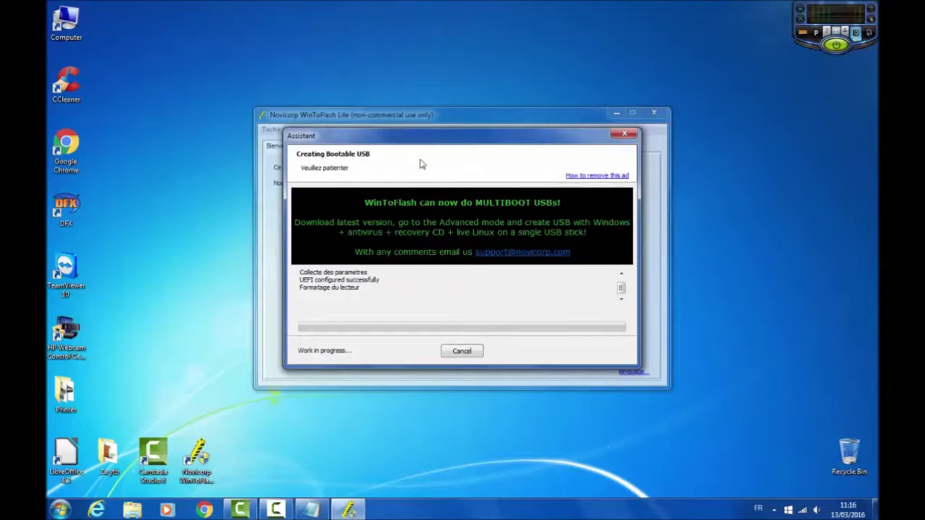
left_click_drag(400, 142, 418, 105)
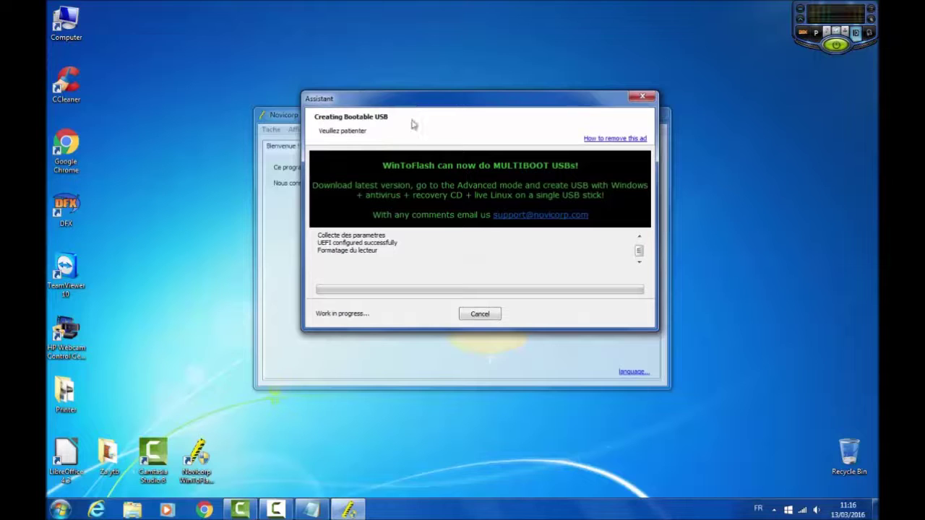
right_click(173, 208)
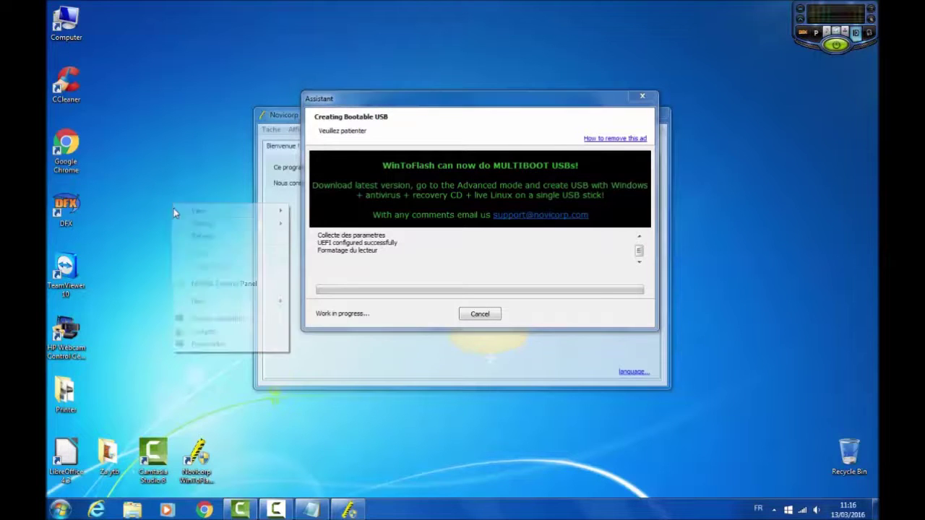
right_click(171, 200)
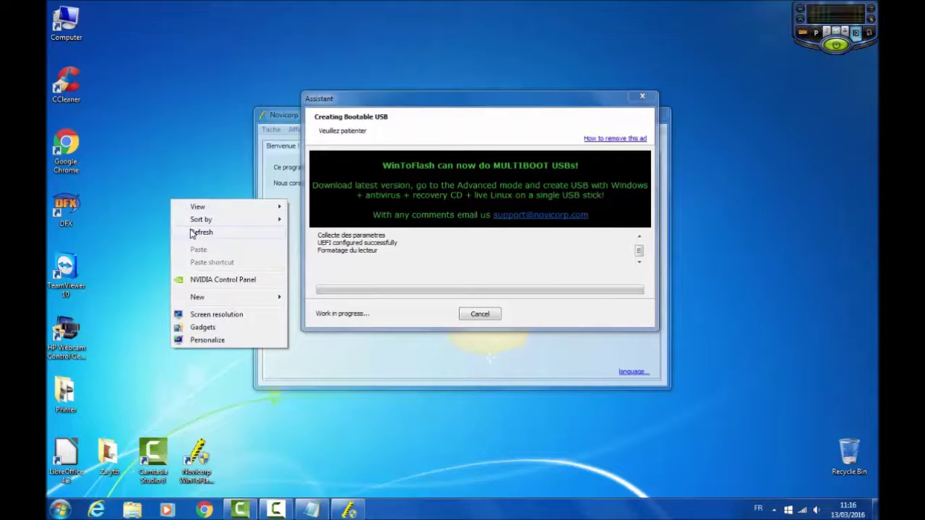
left_click(192, 232)
right_click(193, 205)
left_click(217, 239)
right_click(176, 210)
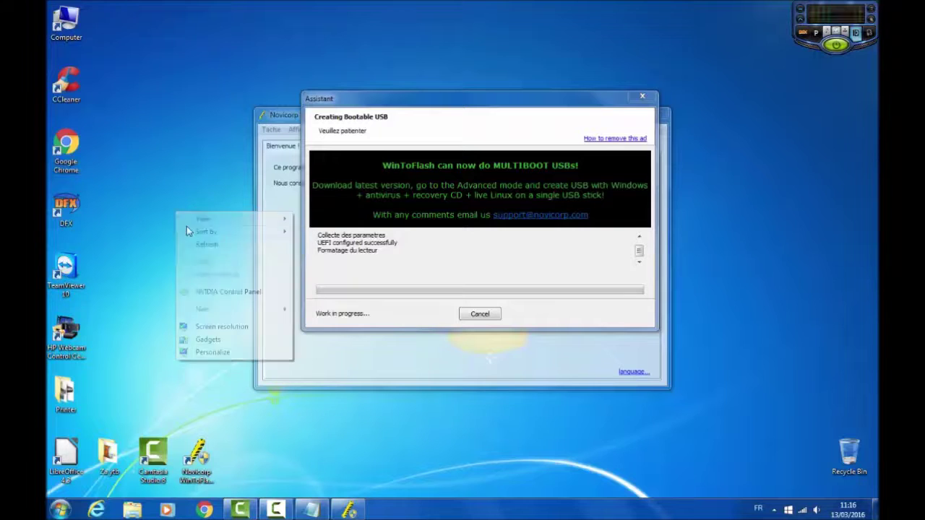
left_click(208, 241)
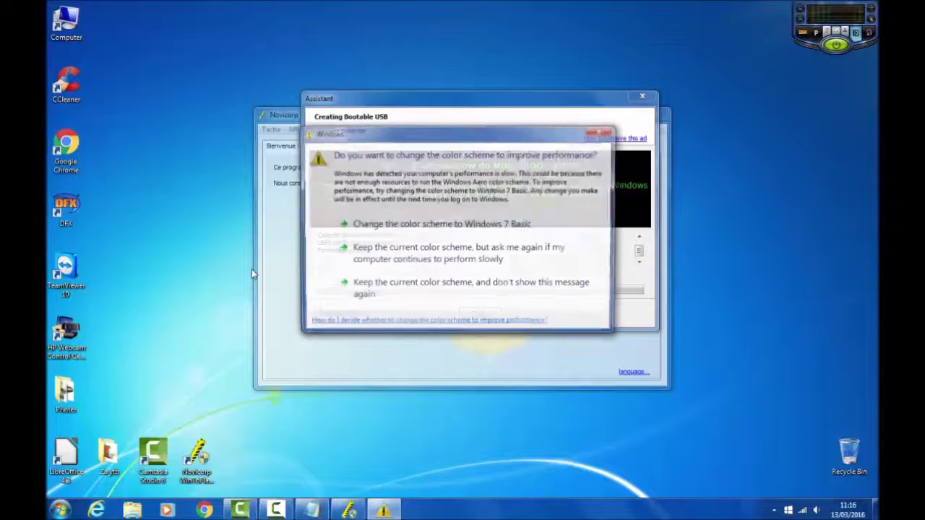
Keep the current color scheme with the option to be asked again if performance stays slow, and refresh the desktop
left_click(434, 252)
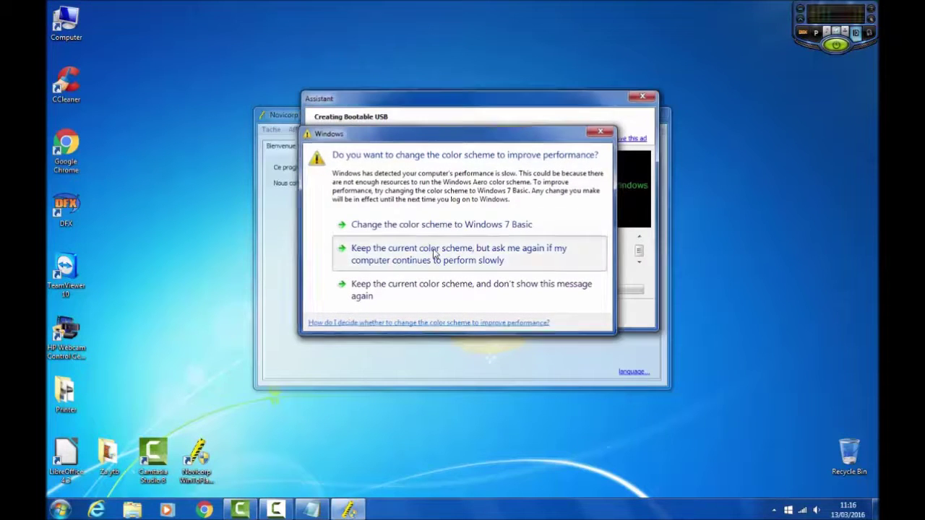
right_click(203, 252)
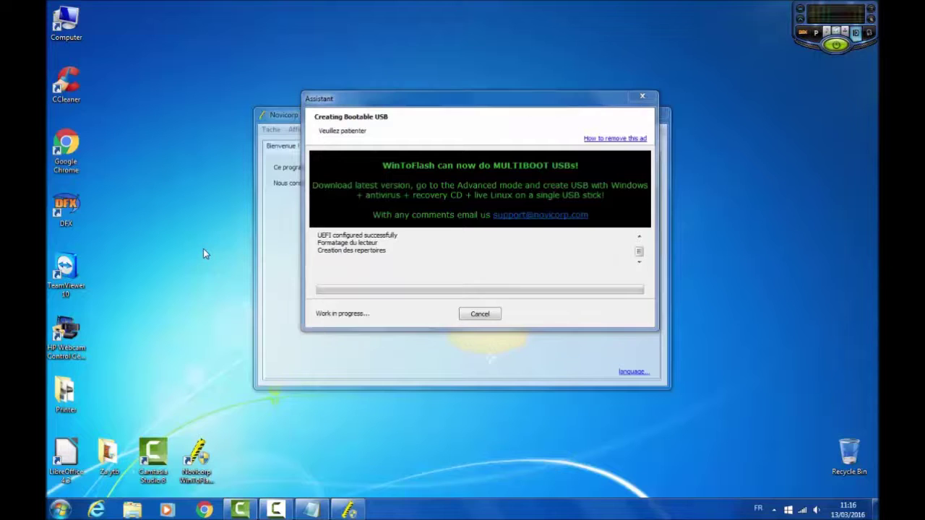
left_click(224, 282)
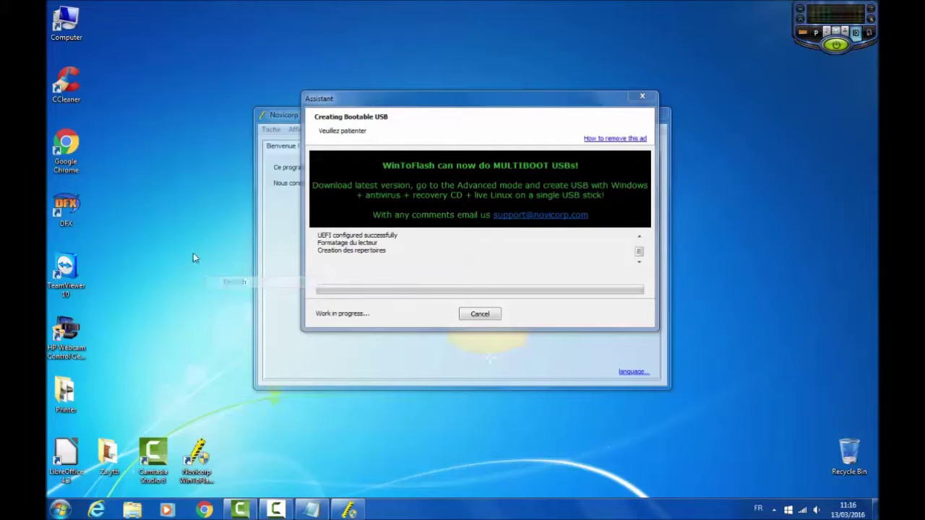
right_click(193, 254)
left_click(218, 287)
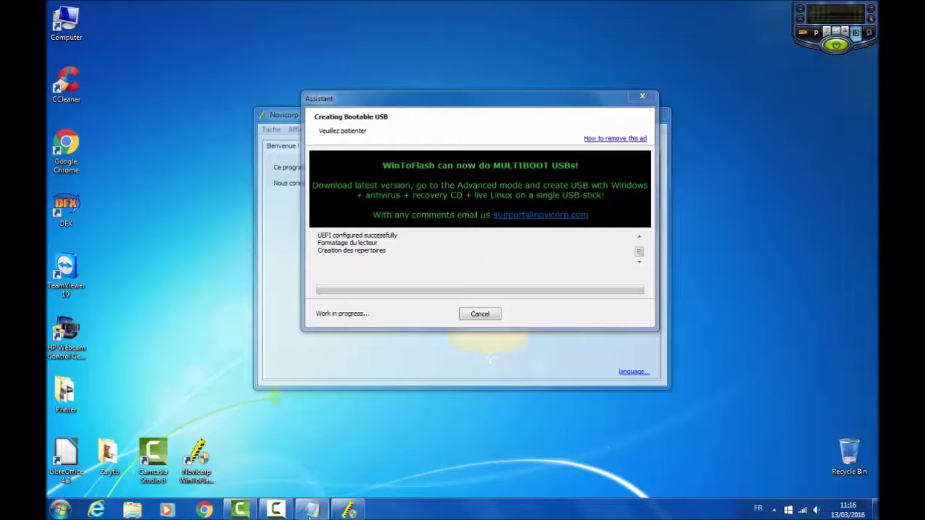
left_click(281, 510)
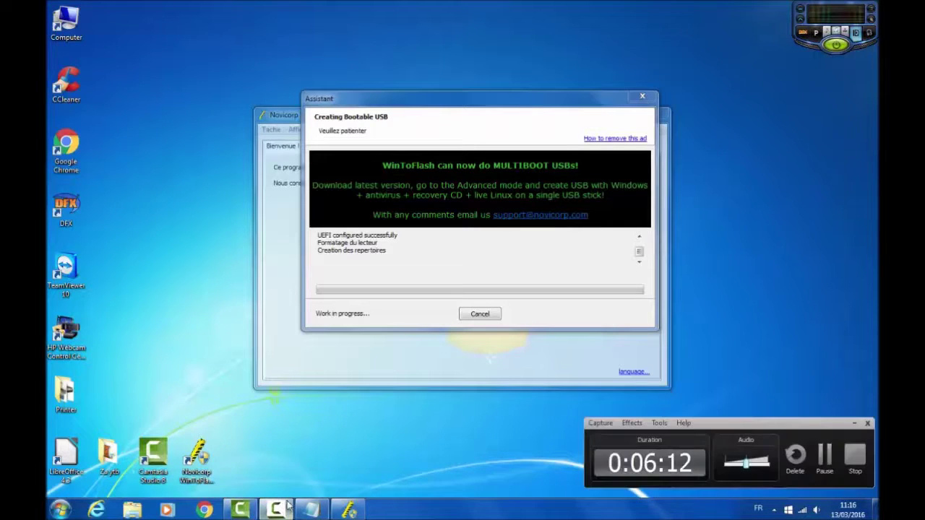
left_click(282, 510)
mouse_move(318, 510)
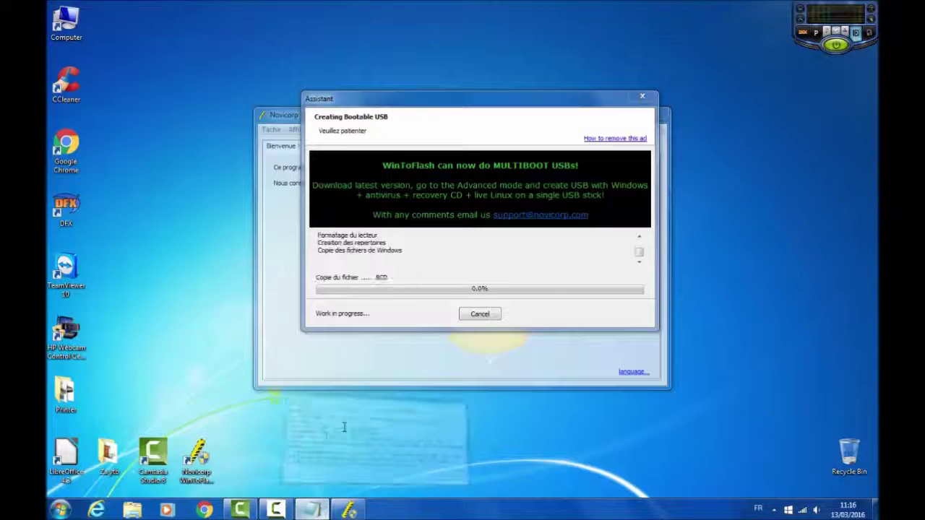
left_click(361, 442)
left_click(777, 84)
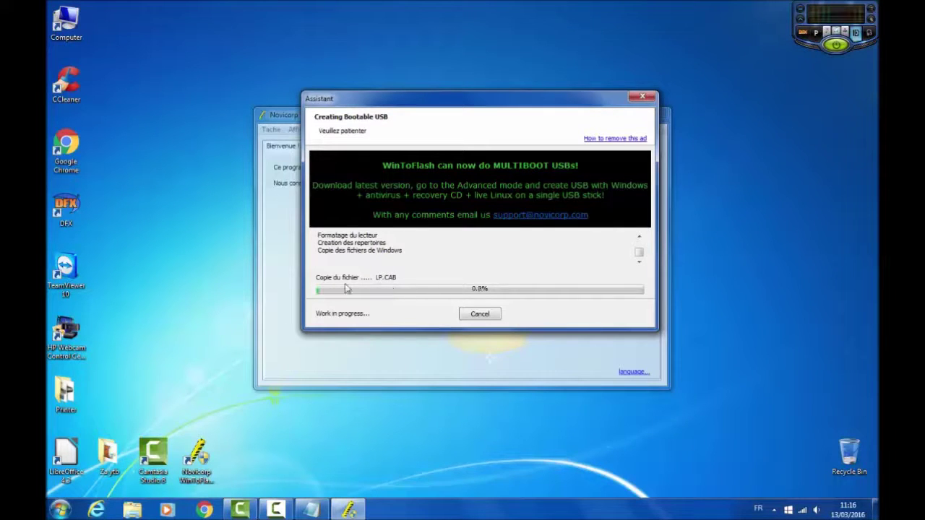
In Notepad, add the line "Ja cu stopirati da ne cekamo" and minimize the window
left_click(311, 510)
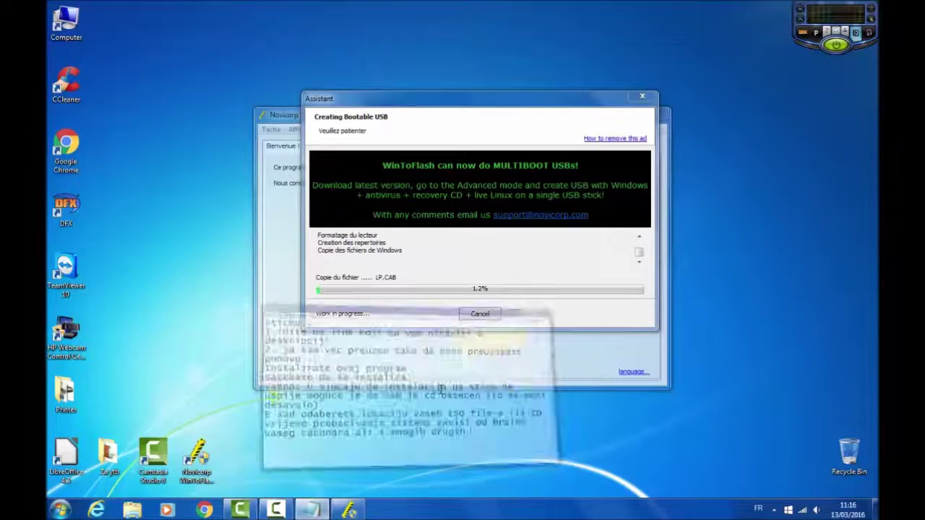
key("Return")
type("Ja ")
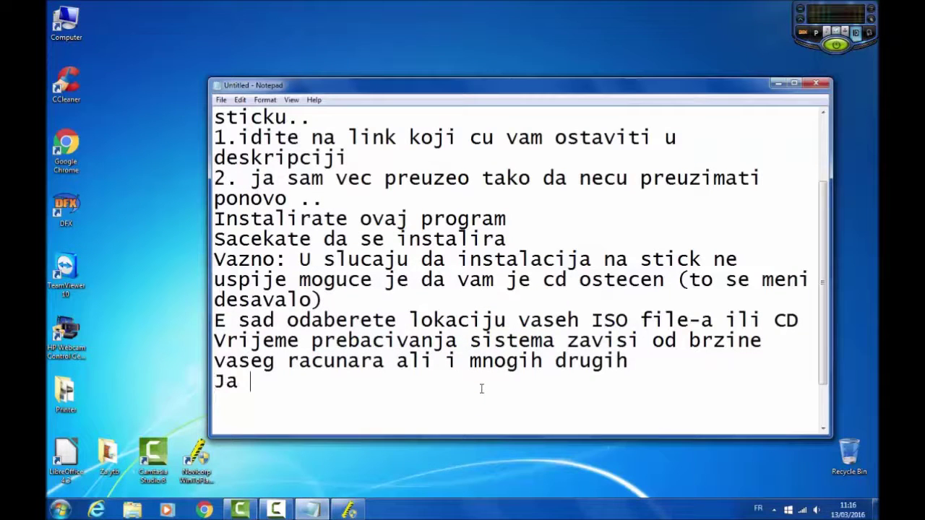
type("cu stopirat")
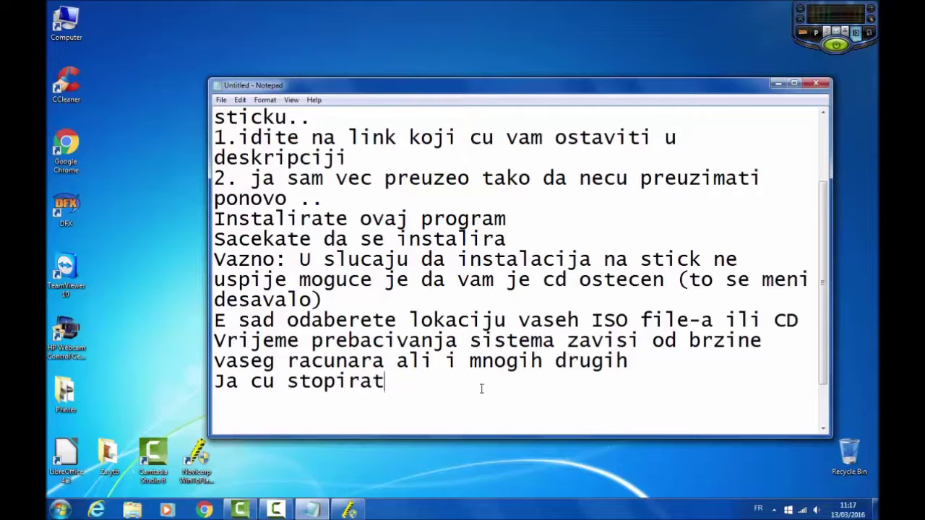
type("i da ne cekamo")
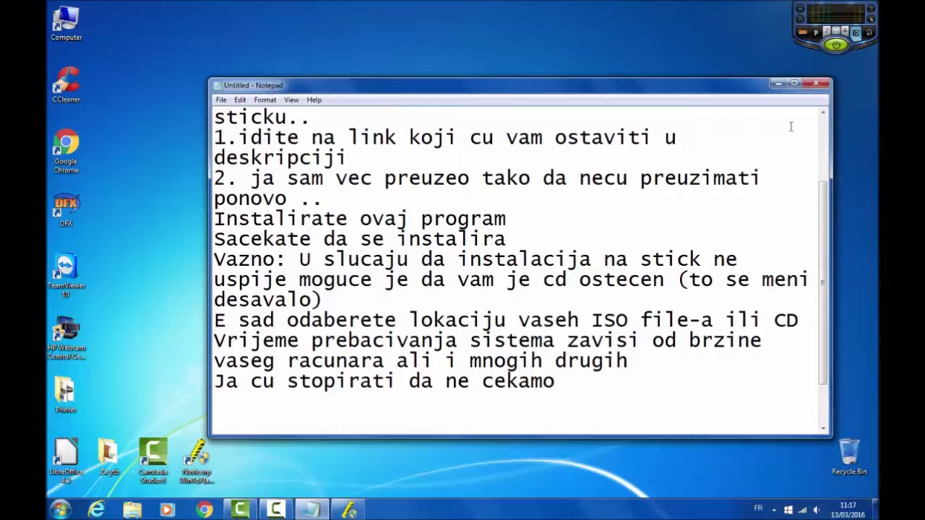
left_click(777, 83)
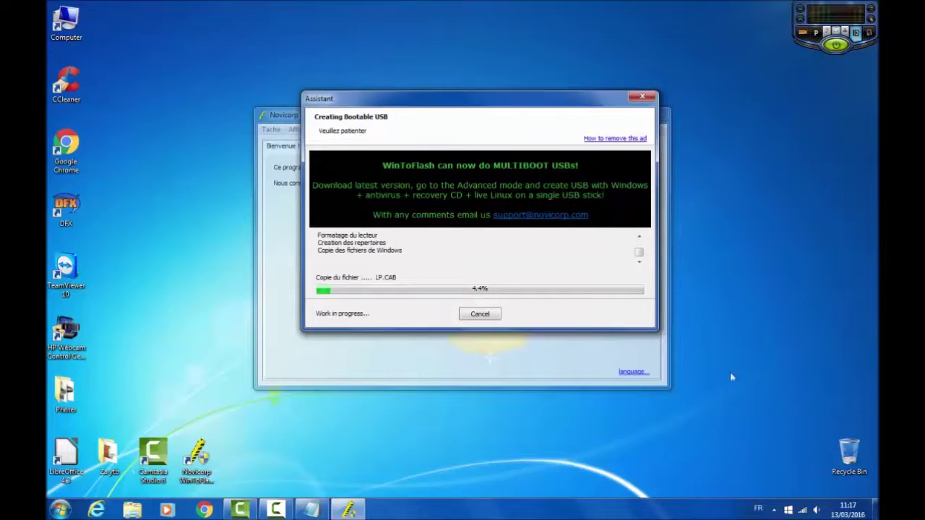
left_click(281, 511)
left_click(831, 458)
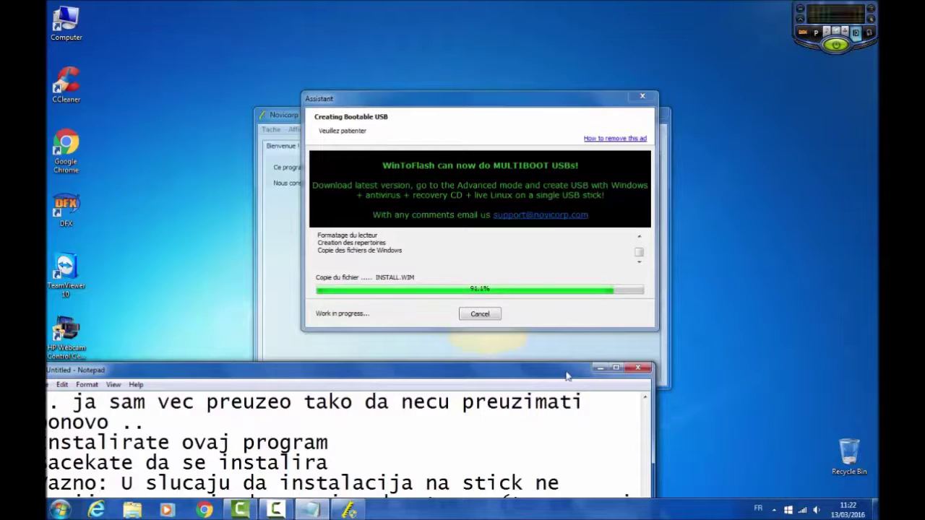
Move the Notepad window higher, add the line "I evo instalacija se blizi kraju..." and minimize it
left_click_drag(557, 376, 640, 178)
type("I evo isnstalacija se blizi ")
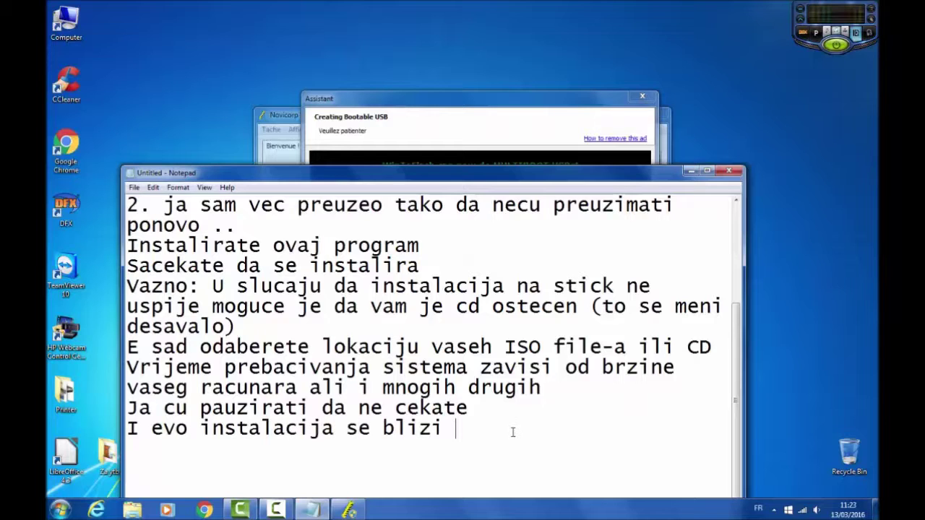
type("kraju..")
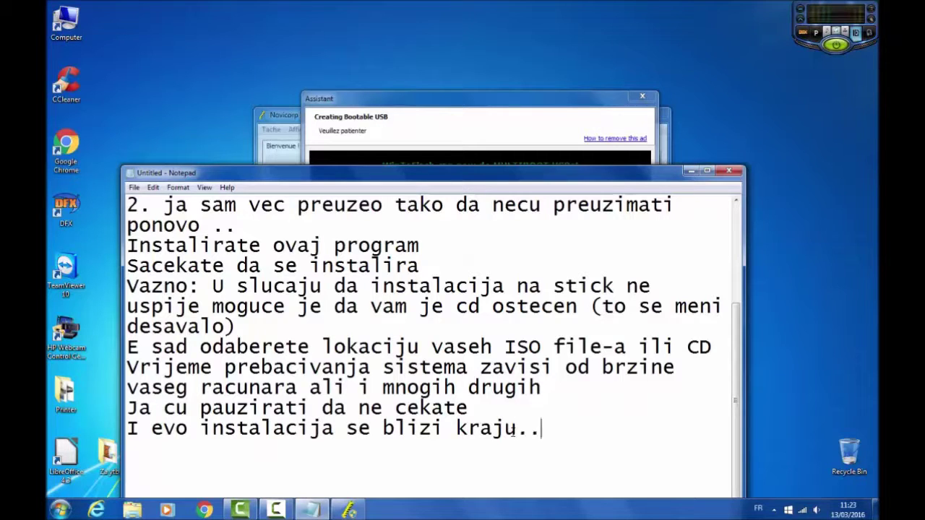
left_click(690, 171)
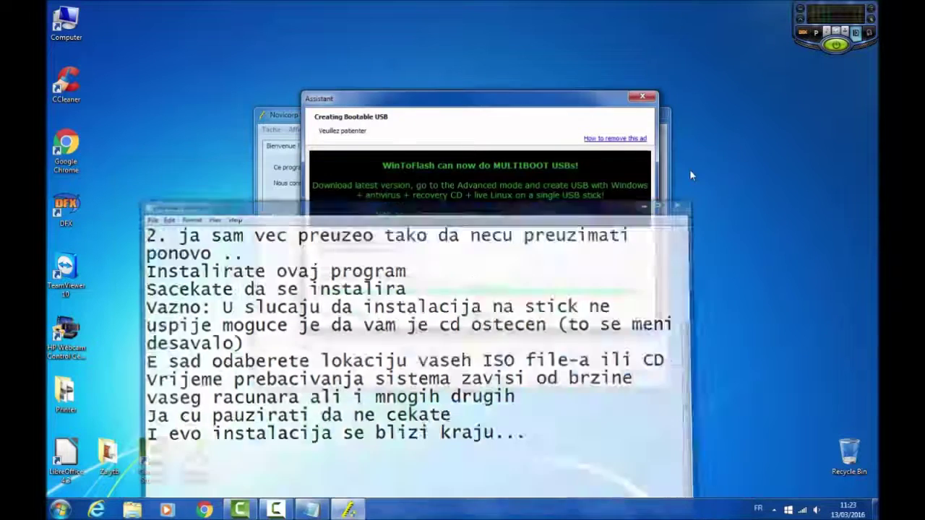
right_click(213, 184)
left_click(224, 216)
right_click(195, 190)
left_click(213, 222)
right_click(192, 208)
left_click(211, 240)
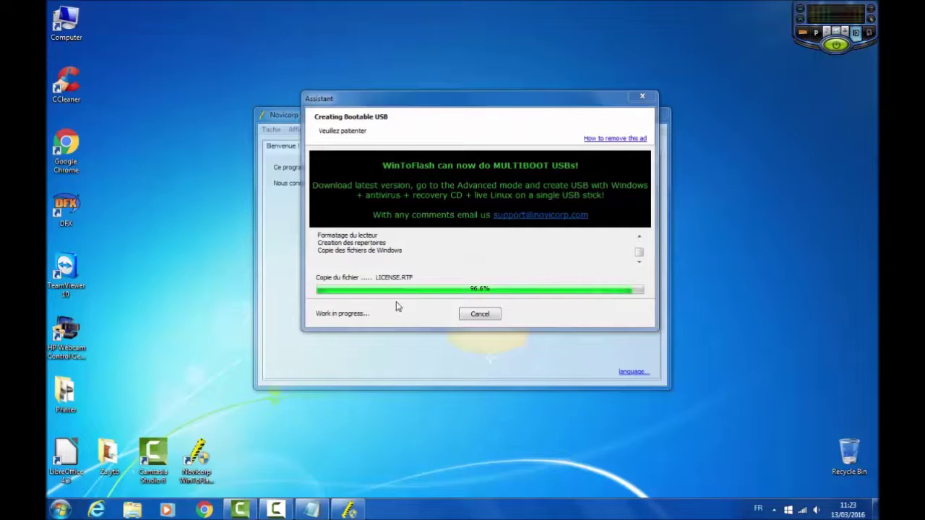
right_click(186, 239)
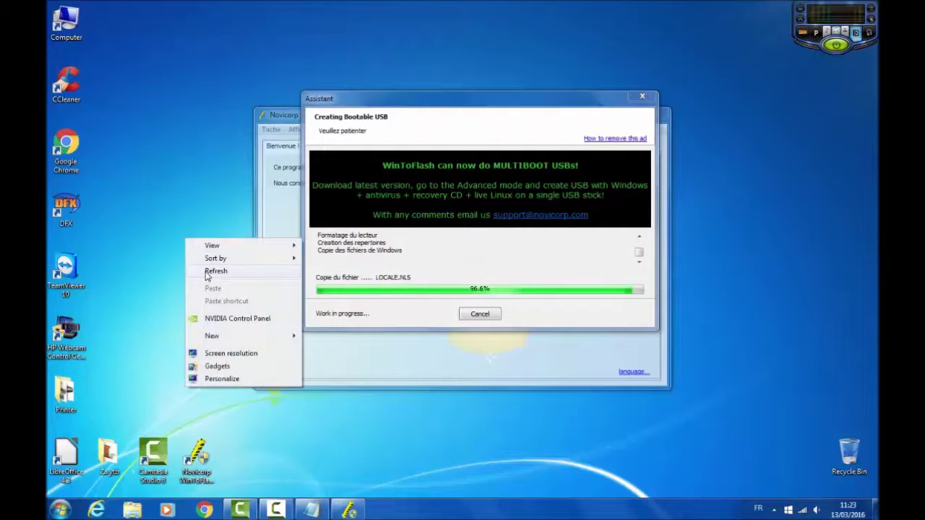
left_click(181, 262)
right_click(180, 256)
left_click(201, 288)
right_click(179, 255)
left_click(202, 289)
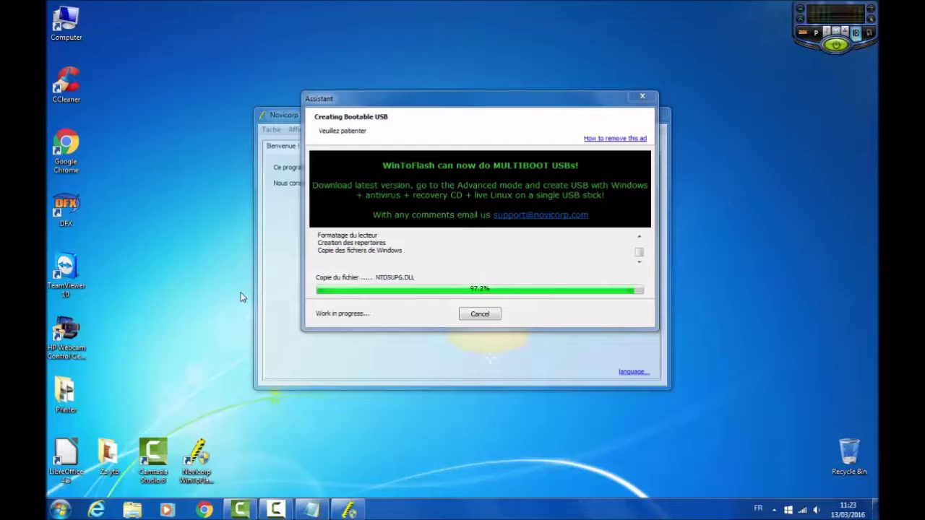
right_click(224, 273)
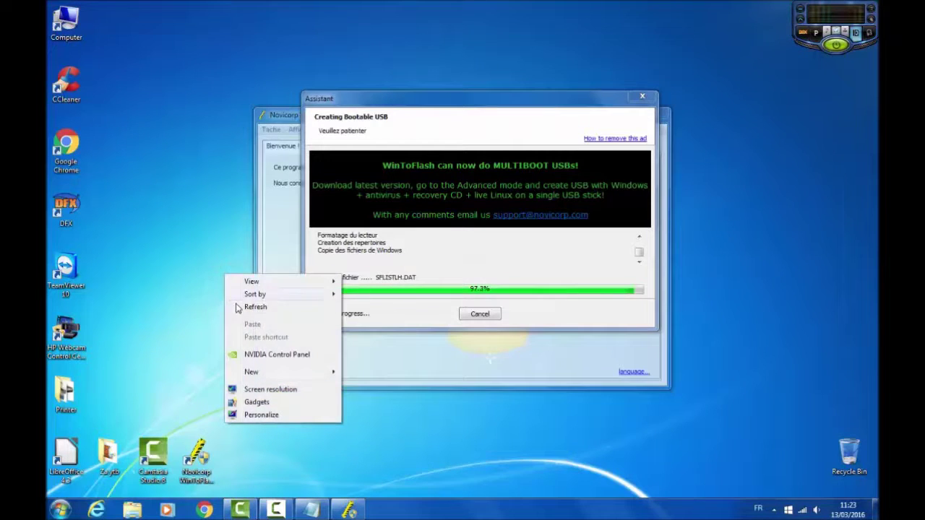
left_click(137, 255)
right_click(131, 248)
left_click(155, 281)
right_click(154, 279)
left_click(175, 311)
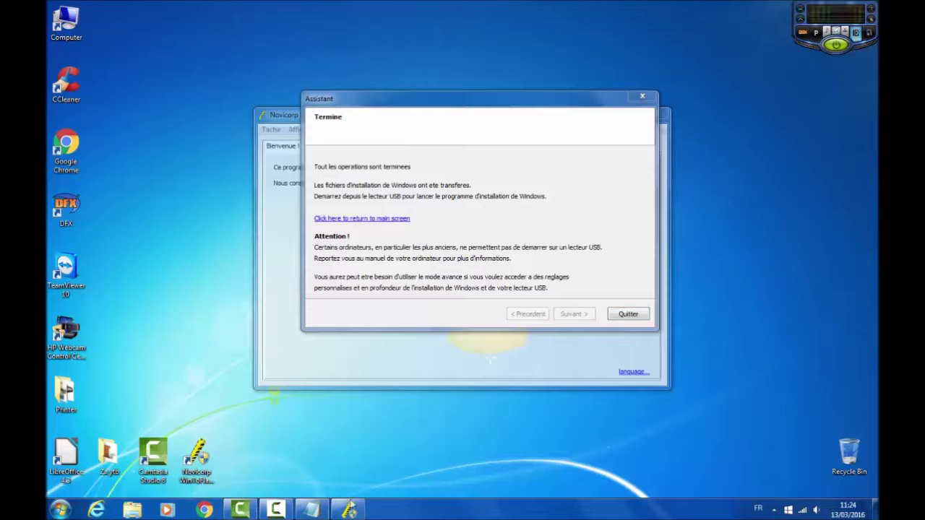
Add the closing line "I to je to" in Notepad, move its window up and minimize it
left_click(295, 464)
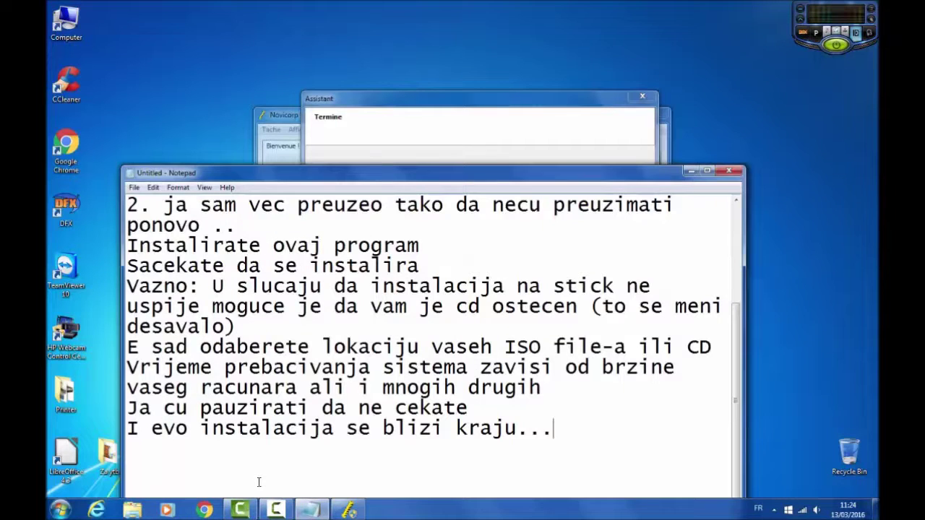
type("I to je to")
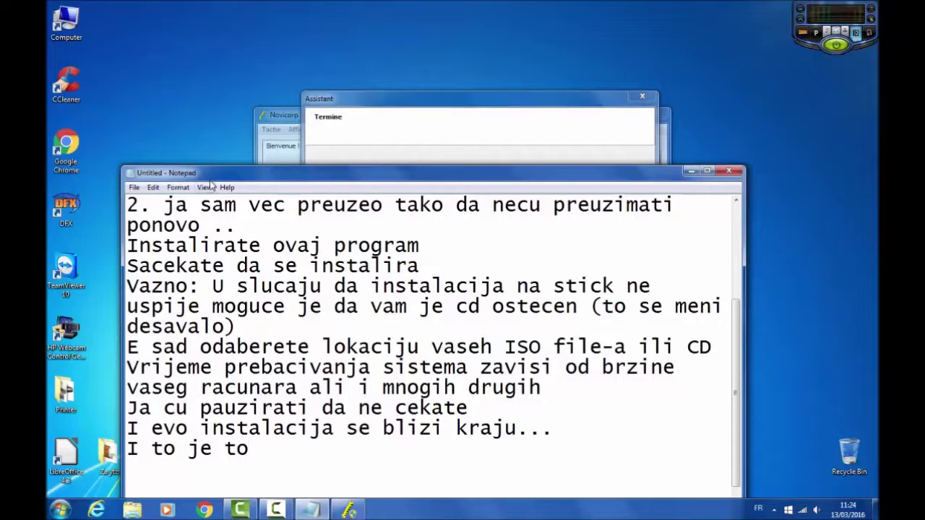
left_click_drag(217, 176, 240, 75)
left_click(712, 70)
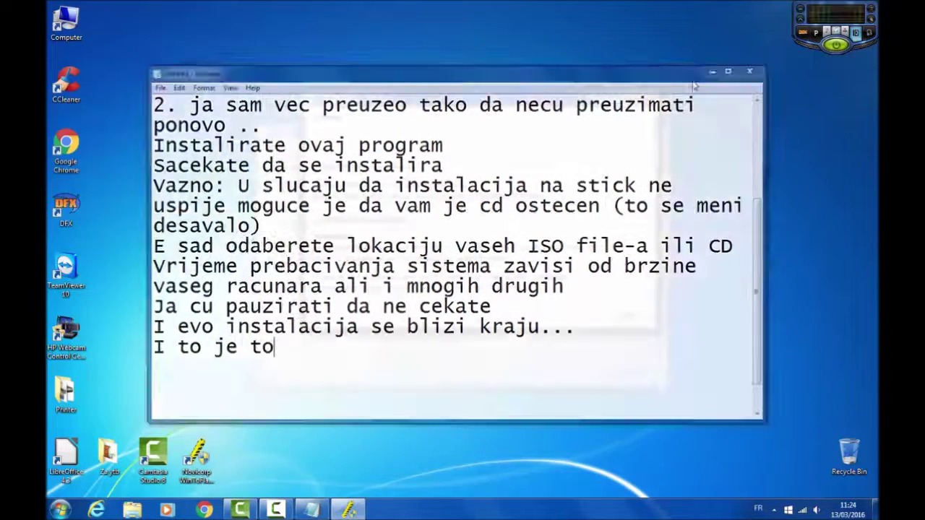
Quit the finished WinToFlash assistant and close the program, dismissing its exit prompt
left_click(628, 313)
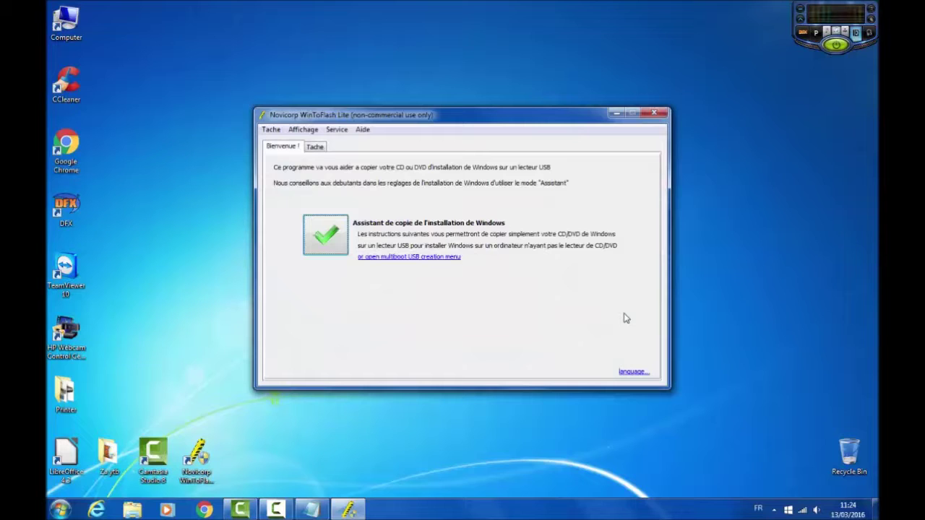
left_click(655, 115)
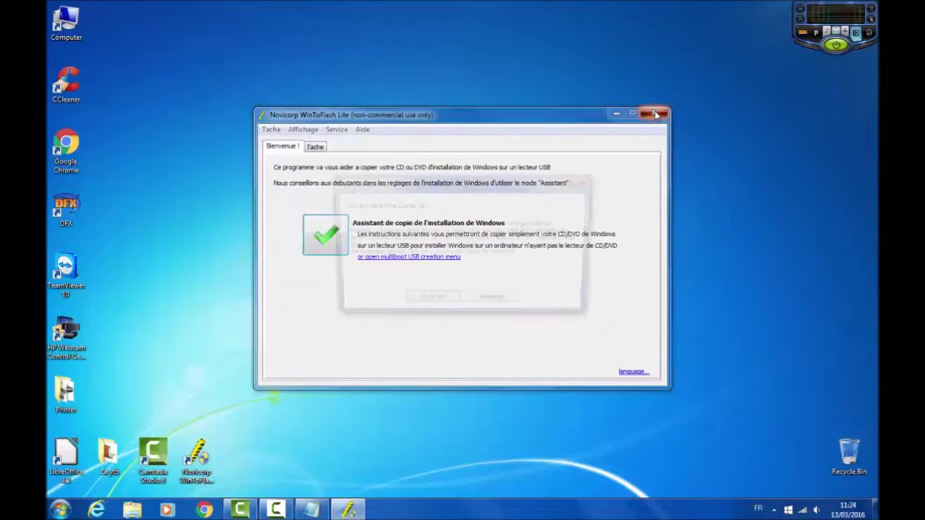
left_click(482, 309)
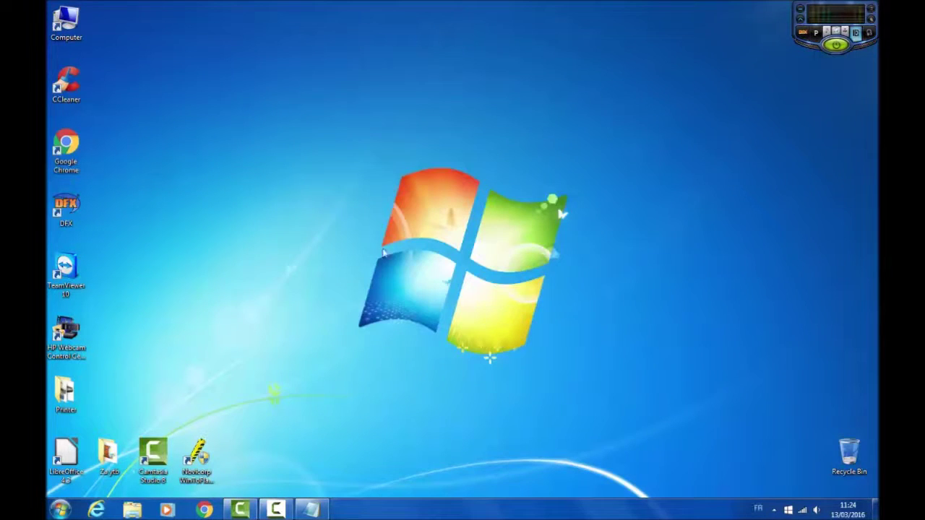
double_click(66, 25)
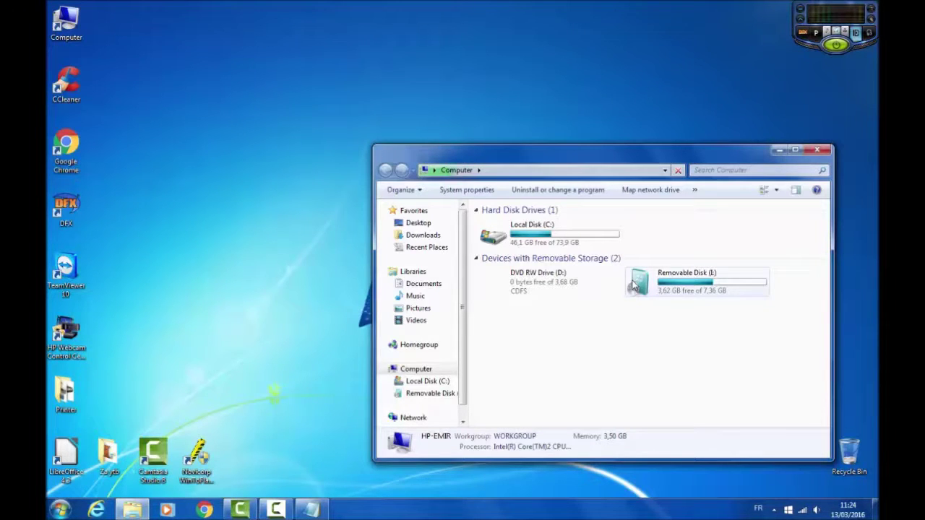
left_click(784, 149)
right_click(413, 157)
left_click(433, 187)
Open Computer in Windows Explorer and open Removable Disk (I:) to view the transferred installation files
double_click(81, 32)
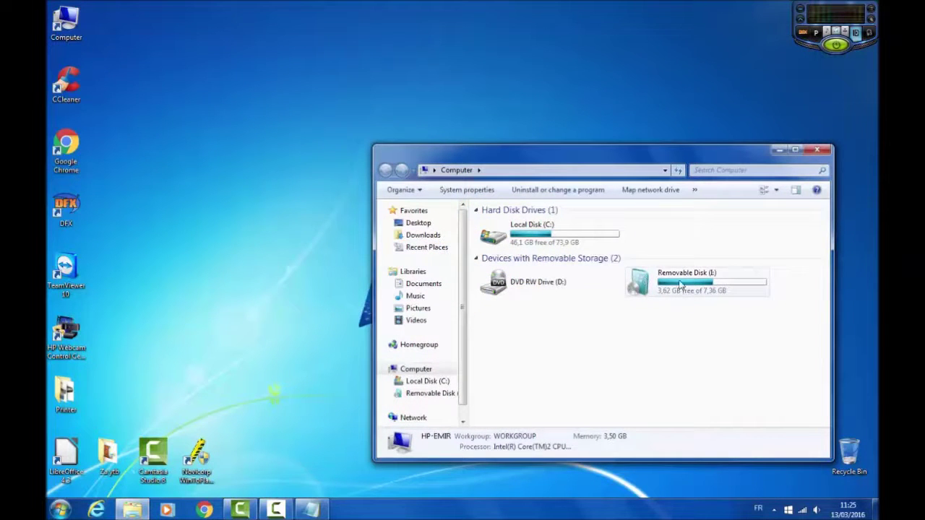
left_click(671, 287)
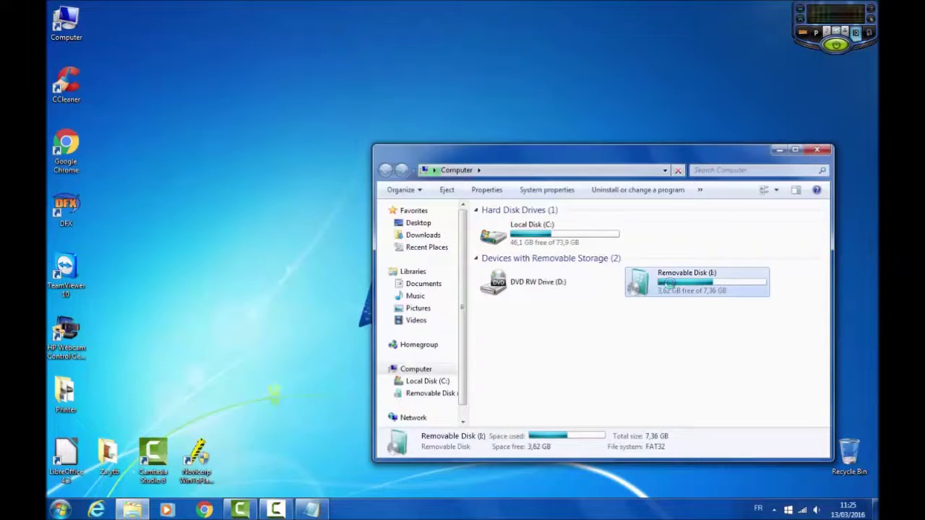
double_click(671, 288)
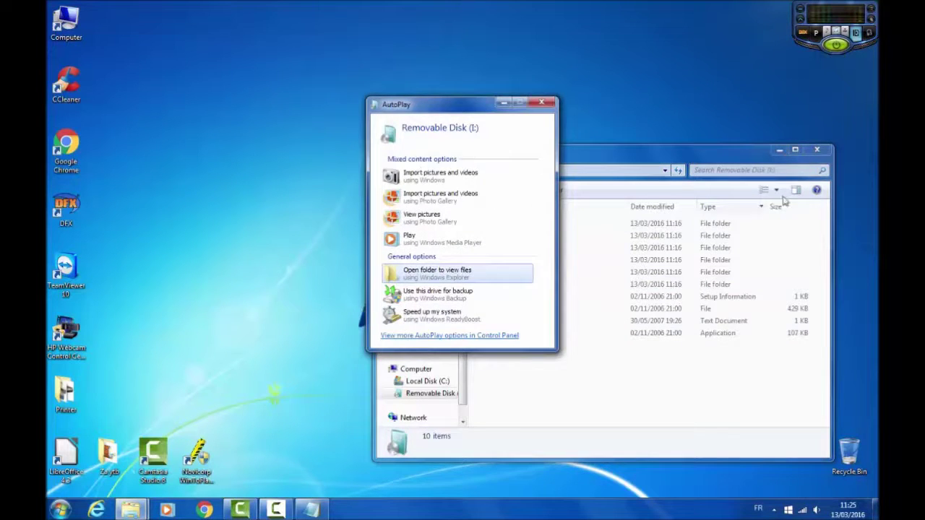
Close the Explorer window showing Removable Disk (I:) and the AutoPlay window behind it
left_click(816, 150)
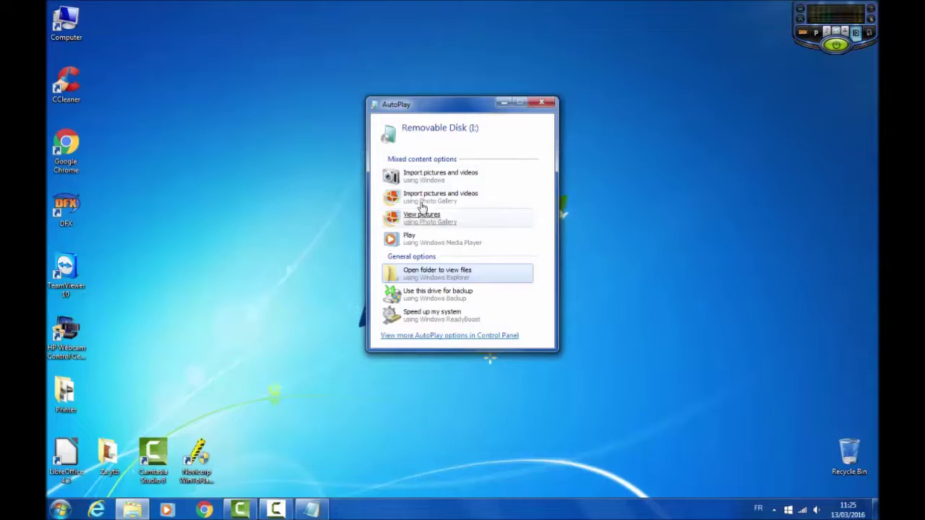
left_click(541, 103)
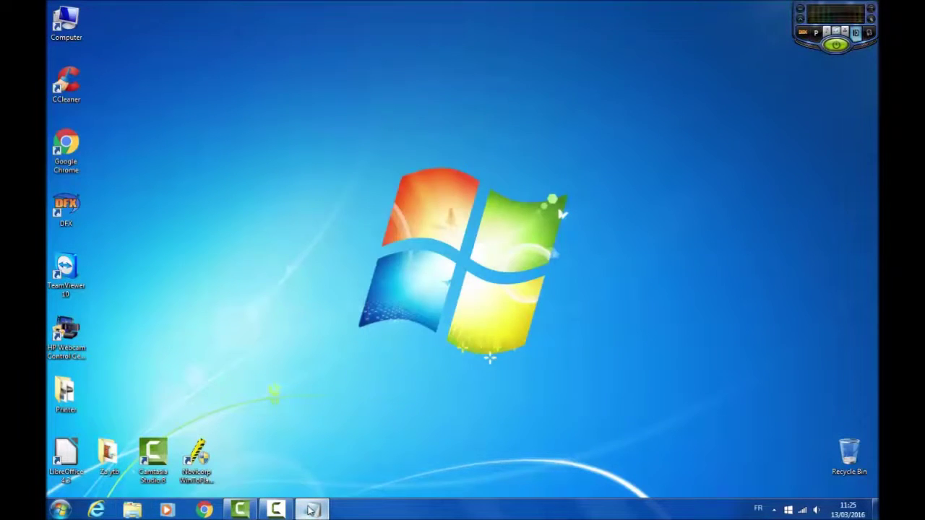
Switch back to Notepad and extend the last line with "instalacija je zavrsena", ending it with a line break
left_click(312, 510)
type("instalaci")
type("ja i")
key("BackSpace")
type("je za")
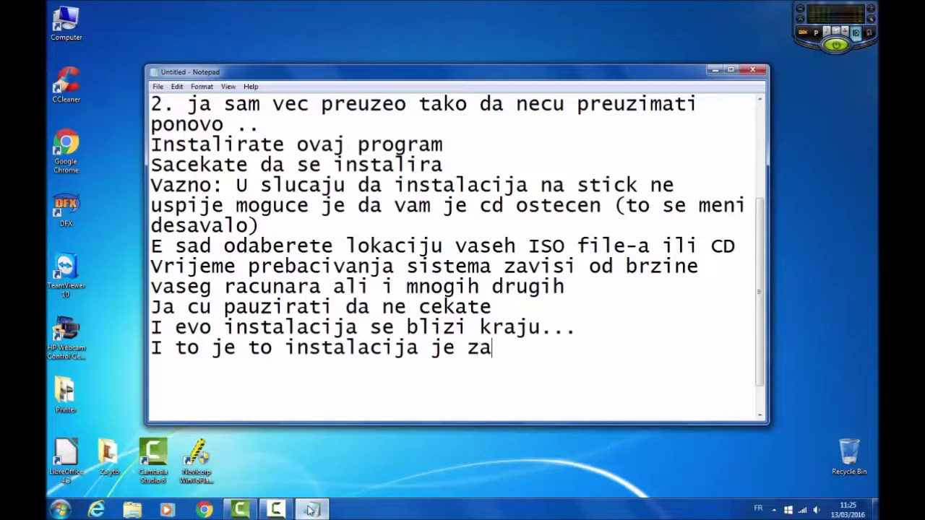
type("vrsena")
key("Return")
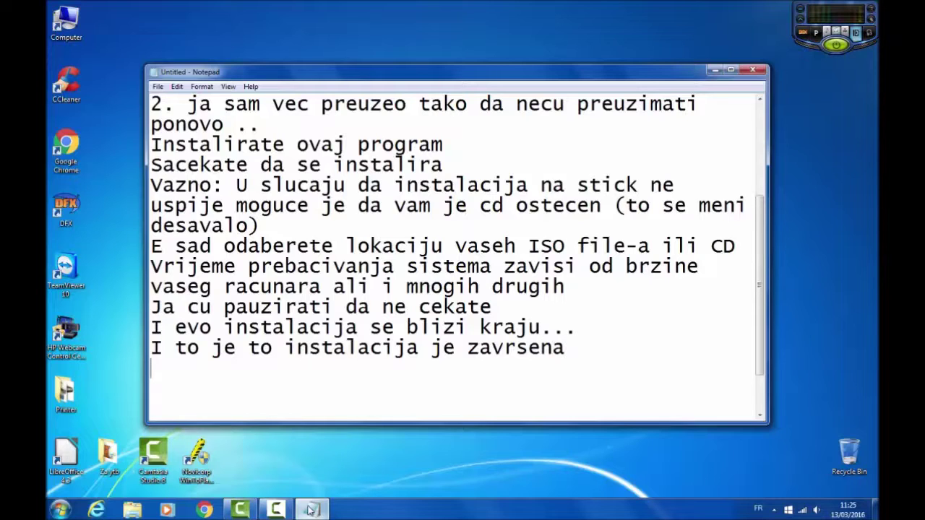
Add the reminder "P.S ne zaboravite kod pokretanja racunara da stavite USB kao boot source .." to the Notepad notes, followed by a line break
type("P.S ne ")
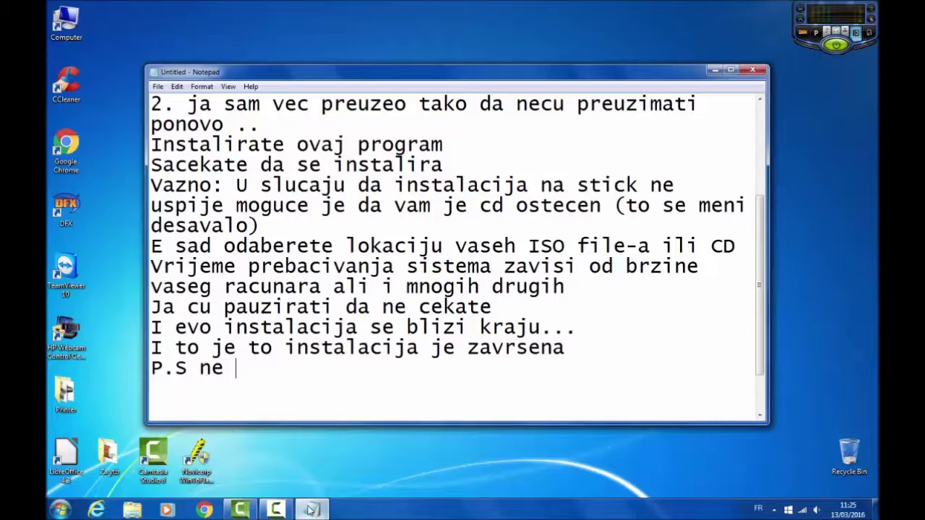
type("zaboravite ")
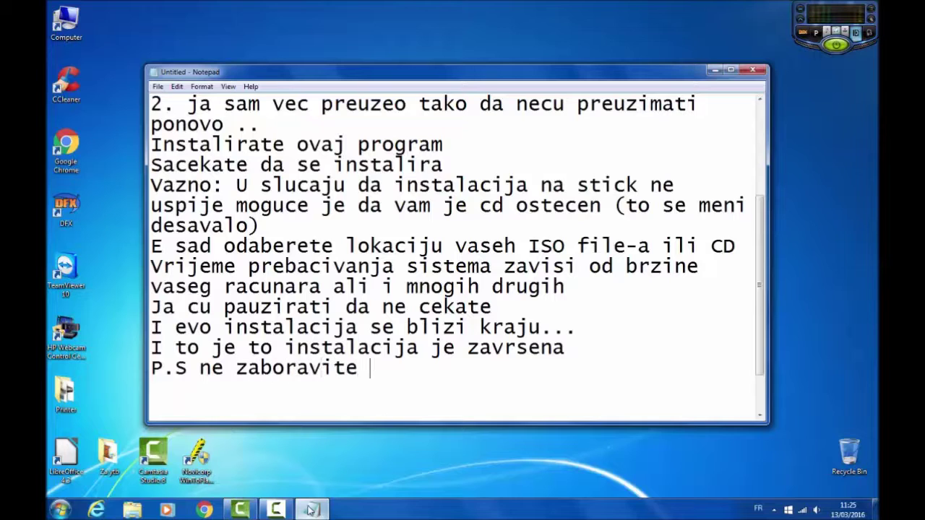
type("kod pokre")
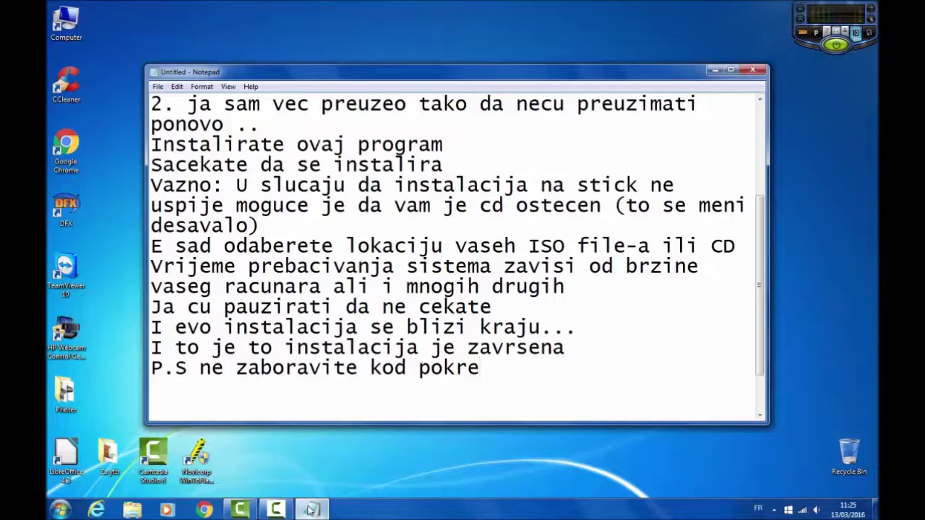
type("tanja com")
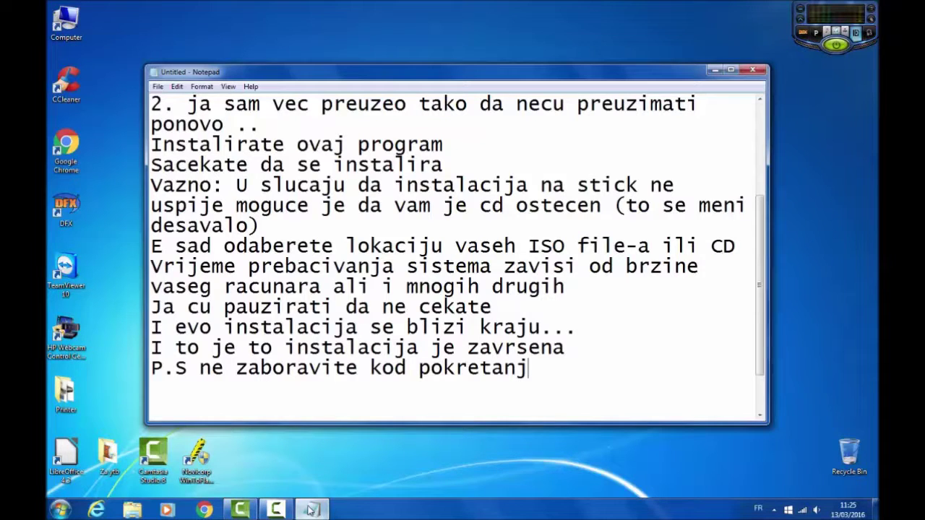
key("BackSpace")
key("BackSpace")
key("BackSpace")
type("racunara da ")
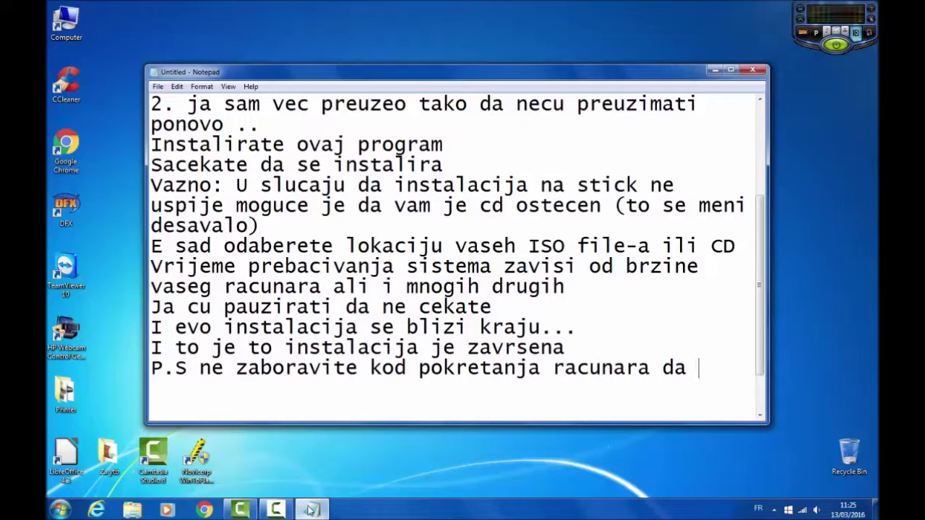
type("stavite USB kao")
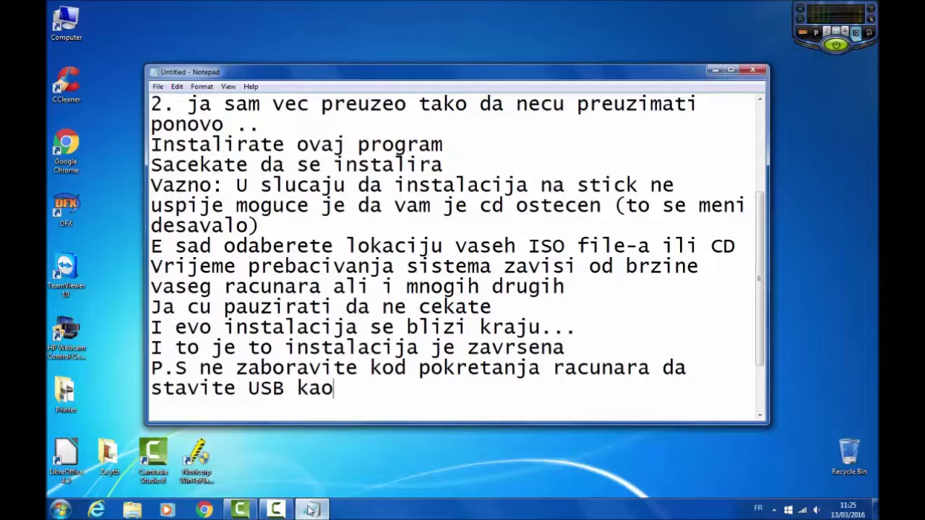
type(" boot source ..")
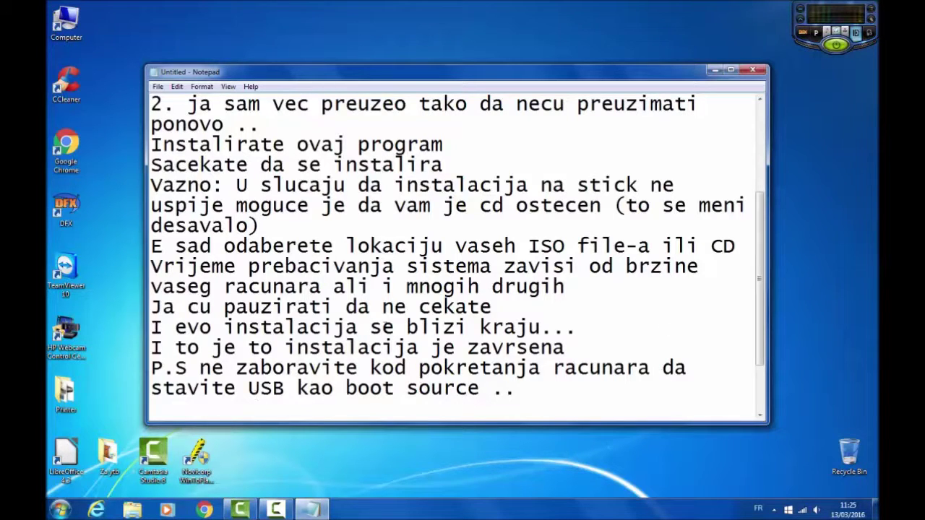
key("Return")
Finish the Notepad notes with the farewell line "Pozdrav svima i vidimo se u sledecem videu ;)"
scroll(679, 168, "down", 2)
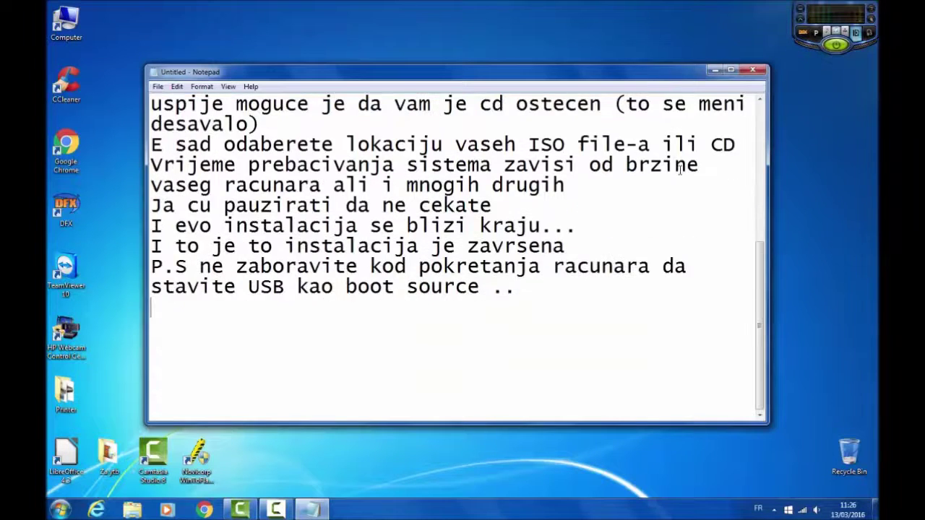
type("Pozdrac")
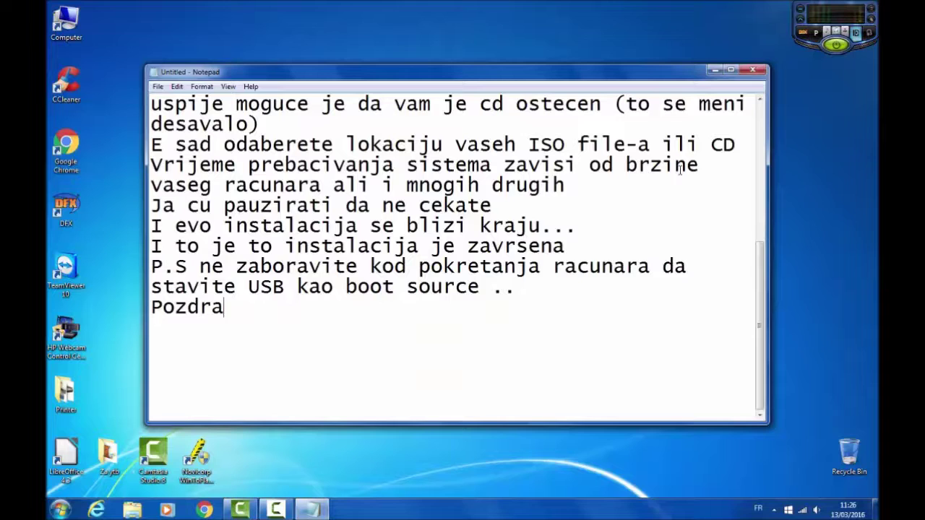
key("BackSpace")
type("v s")
type("ci")
key("BackSpace")
key("BackSpace")
type("vima i vidie")
key("BackSpace")
type("iemo")
key("BackSpace")
key("BackSpace")
key("BackSpace")
type("mo se ")
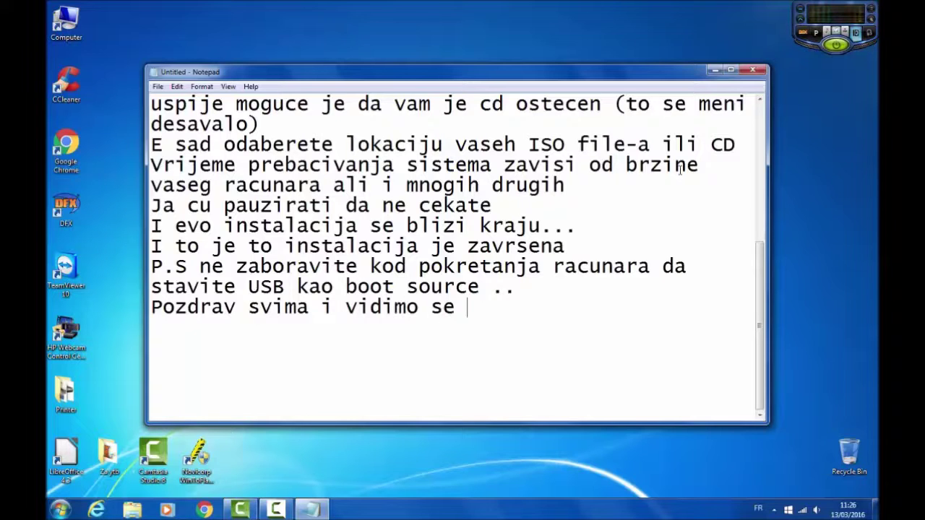
type("u slede")
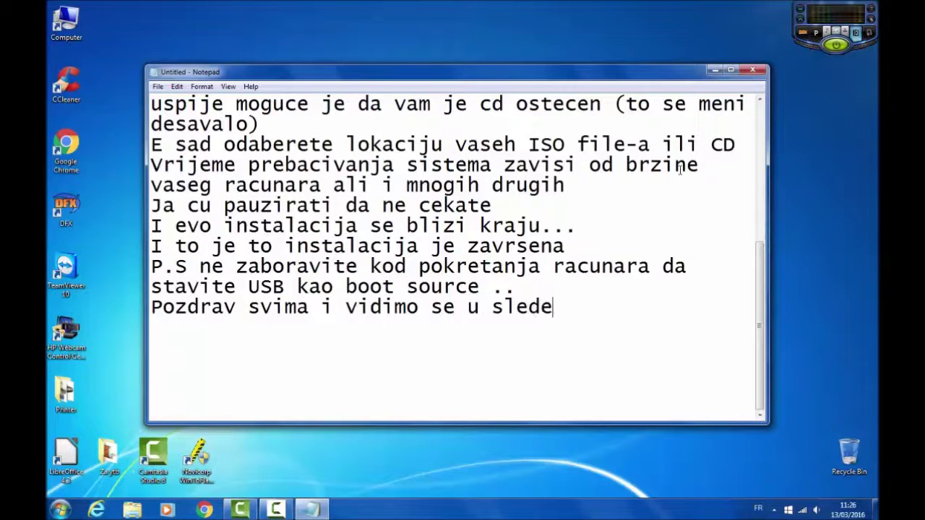
type("cem videu")
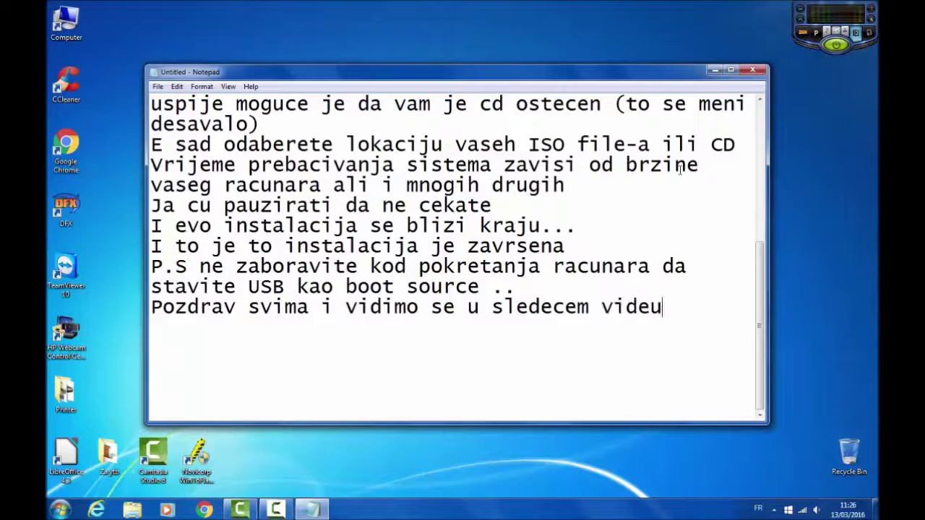
type(" ;)")
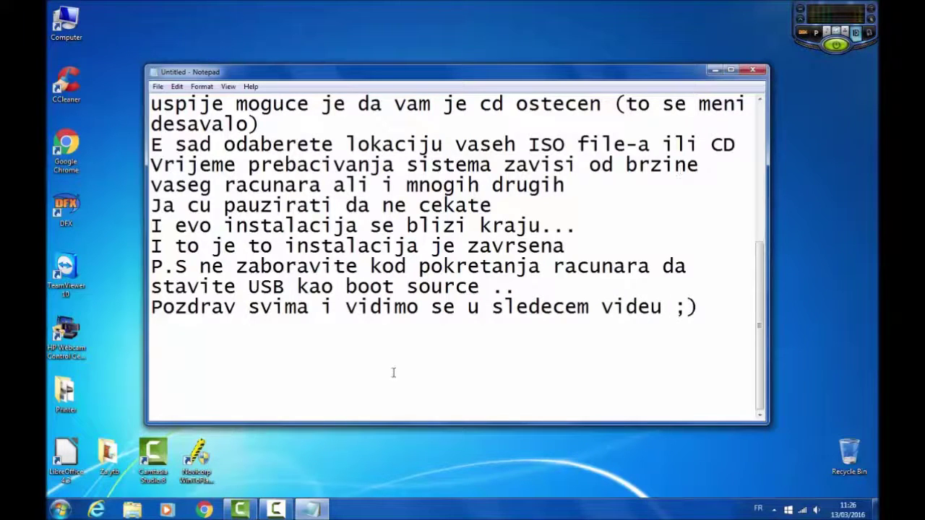